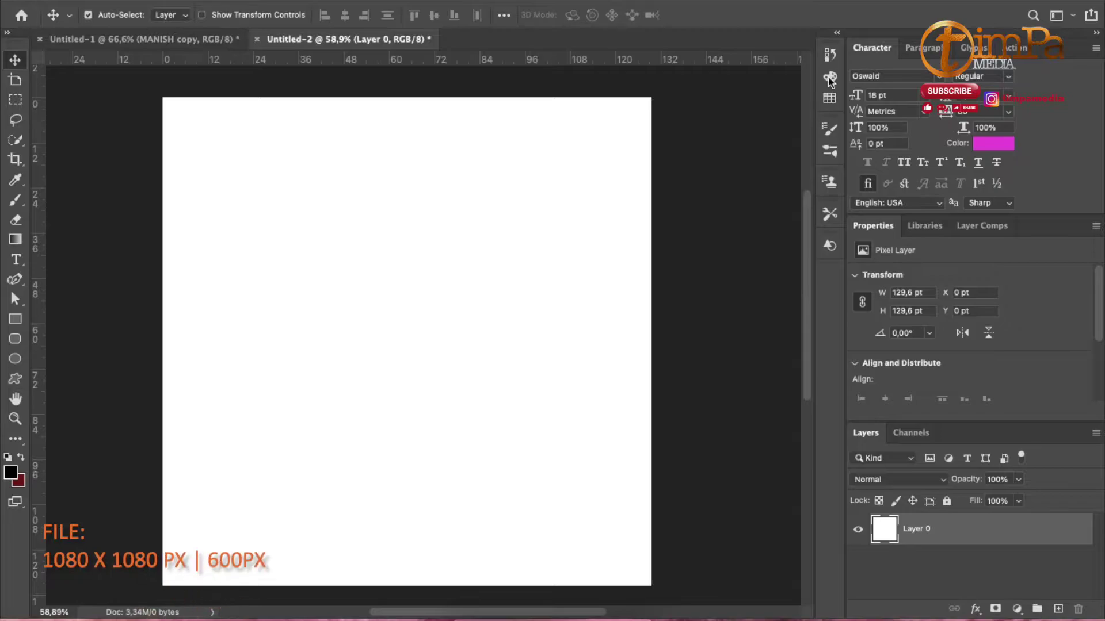
# Step: Add a solid color fill layer over the canvas in blue 003EFF from the Electric swatches
pyautogui.click(1016, 609)
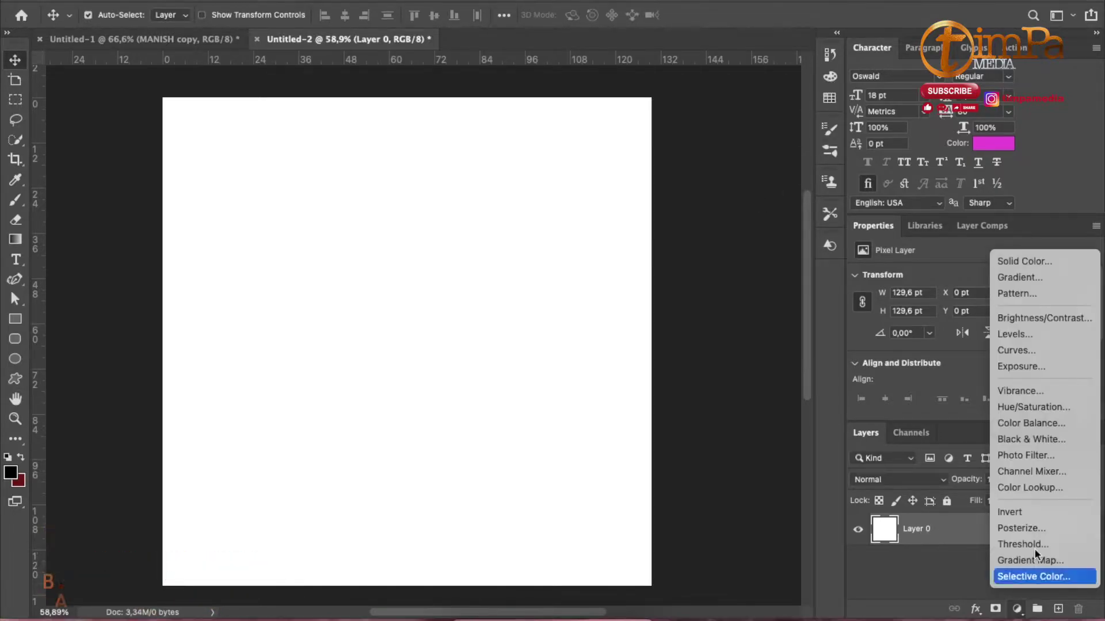
pyautogui.click(1030, 262)
pyautogui.click(829, 76)
pyautogui.click(741, 49)
pyautogui.scroll(-5, 764, 151)
pyautogui.click(772, 189)
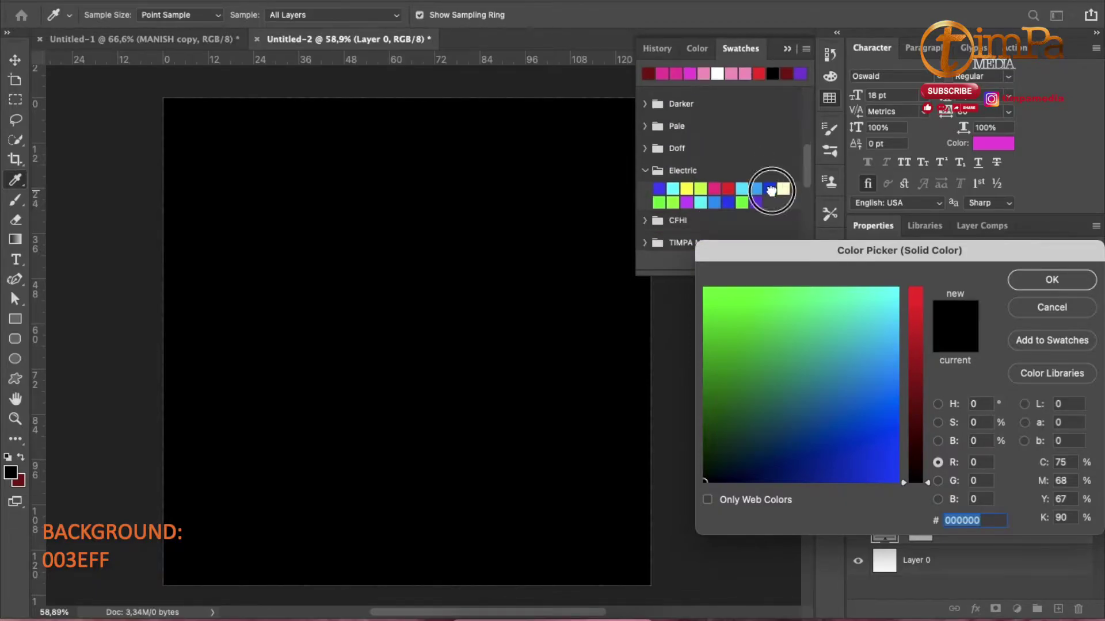
pyautogui.moveTo(729, 199); pyautogui.dragTo(662, 191)
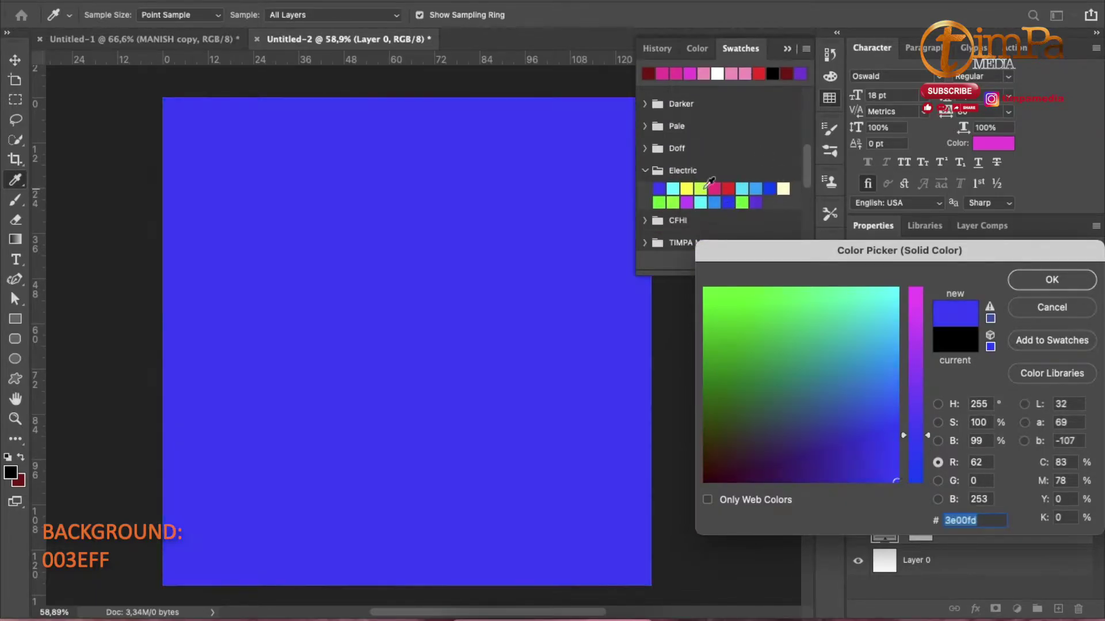
pyautogui.click(774, 191)
pyautogui.click(1052, 280)
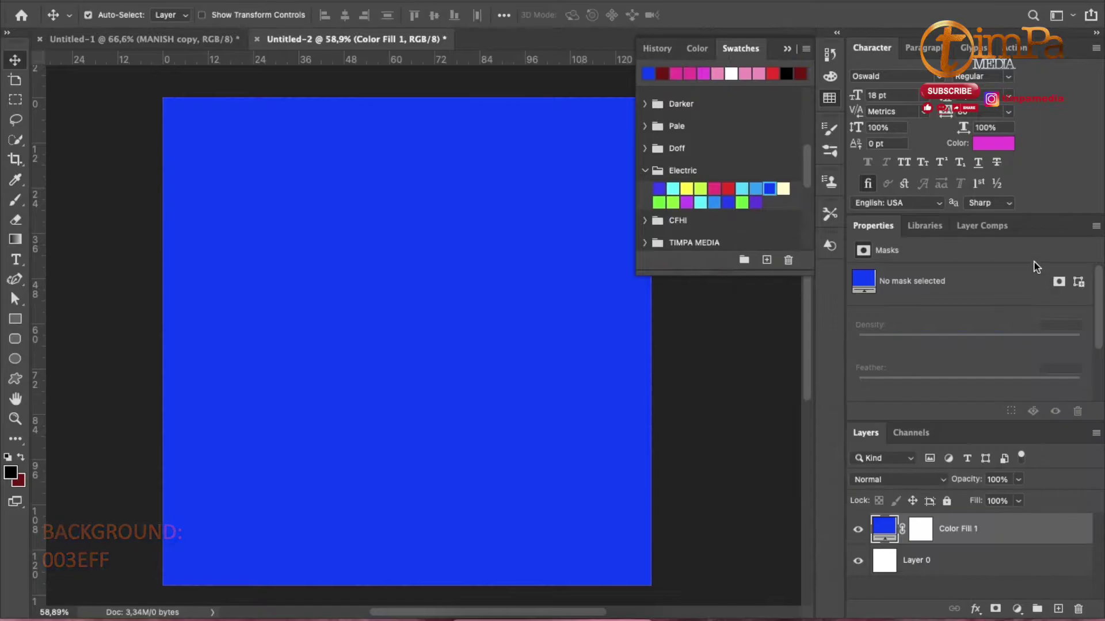
# Step: Add the text "MOVE" in Oswald Regular, 18 pt, in the upper middle of the canvas
pyautogui.click(15, 261)
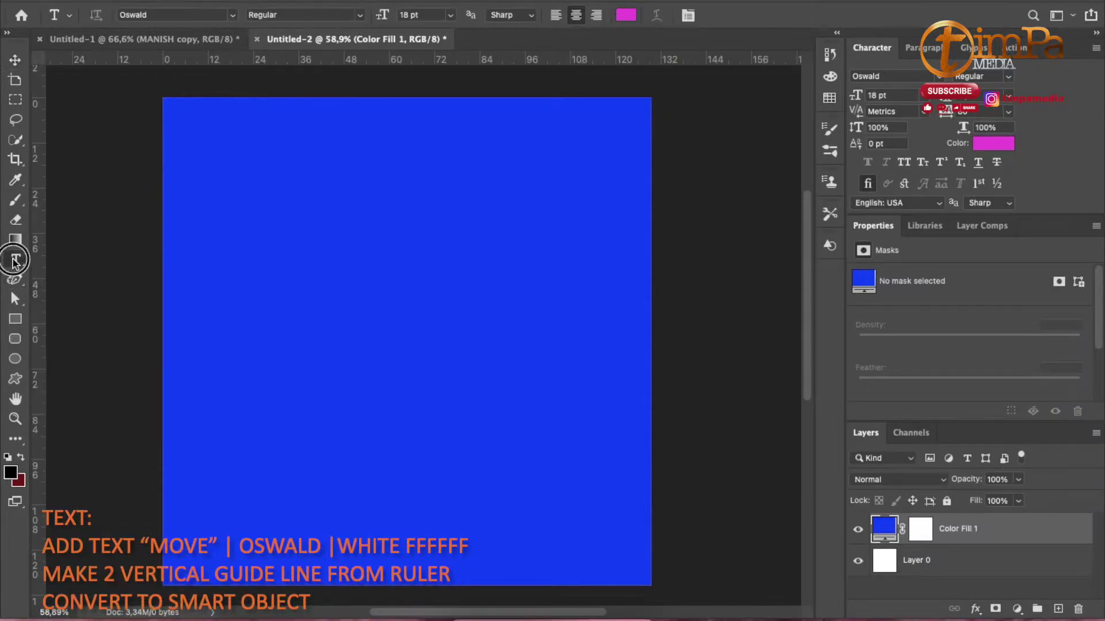
pyautogui.click(269, 311)
pyautogui.moveTo(276, 347); pyautogui.dragTo(413, 366)
pyautogui.write('MOVE')
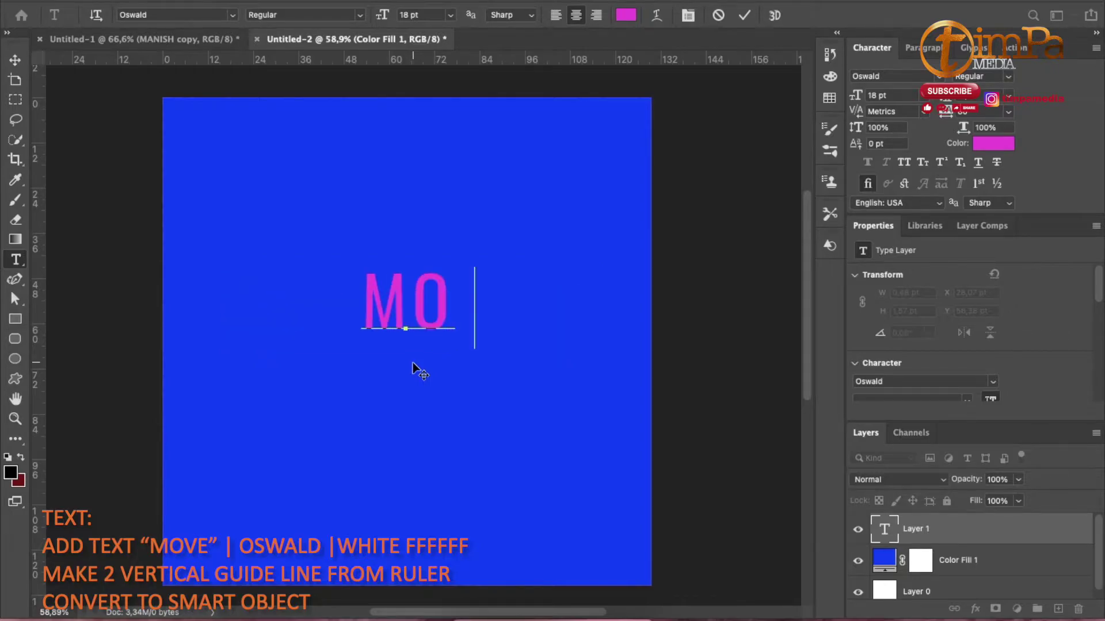
# Step: Set the color of the MOVE text to white FFFFFF and commit the text
pyautogui.click(993, 147)
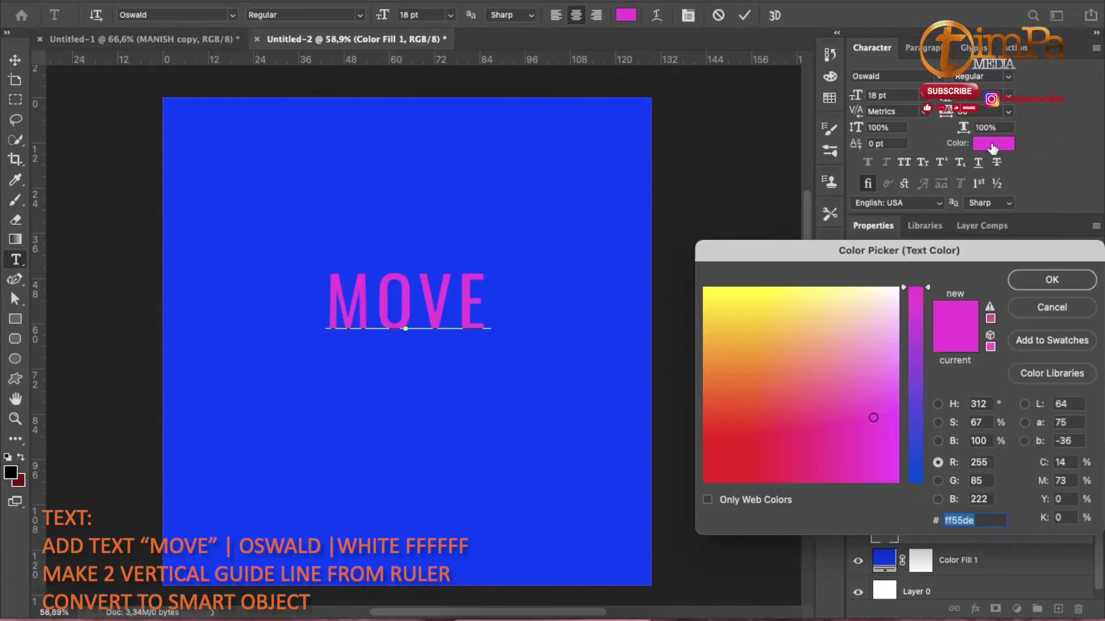
pyautogui.write('FFFFFF')
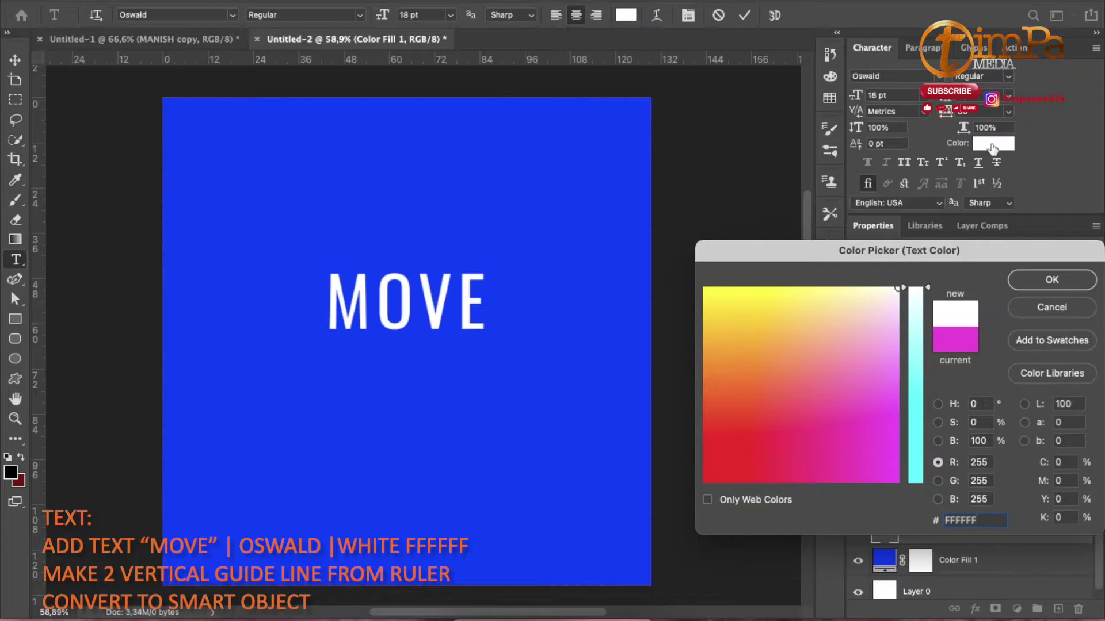
pyautogui.click(1051, 280)
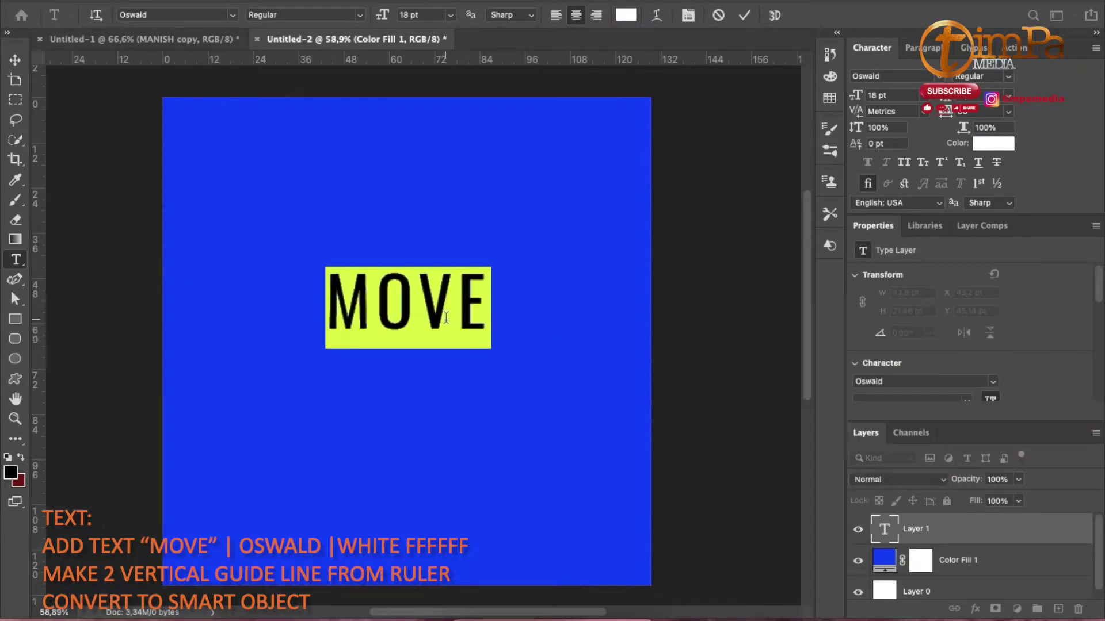
pyautogui.click(1022, 530)
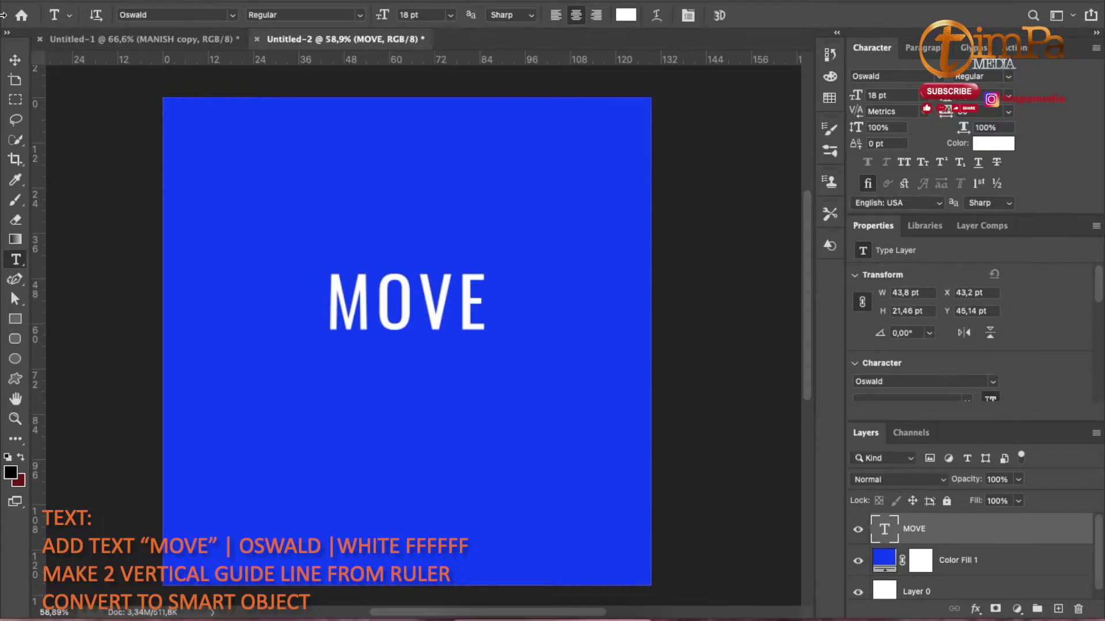
# Step: Move the text to the canvas's upper-left area and place two vertical guides, at the M's left edge and slightly inward
pyautogui.click(15, 60)
pyautogui.moveTo(443, 318); pyautogui.dragTo(366, 239)
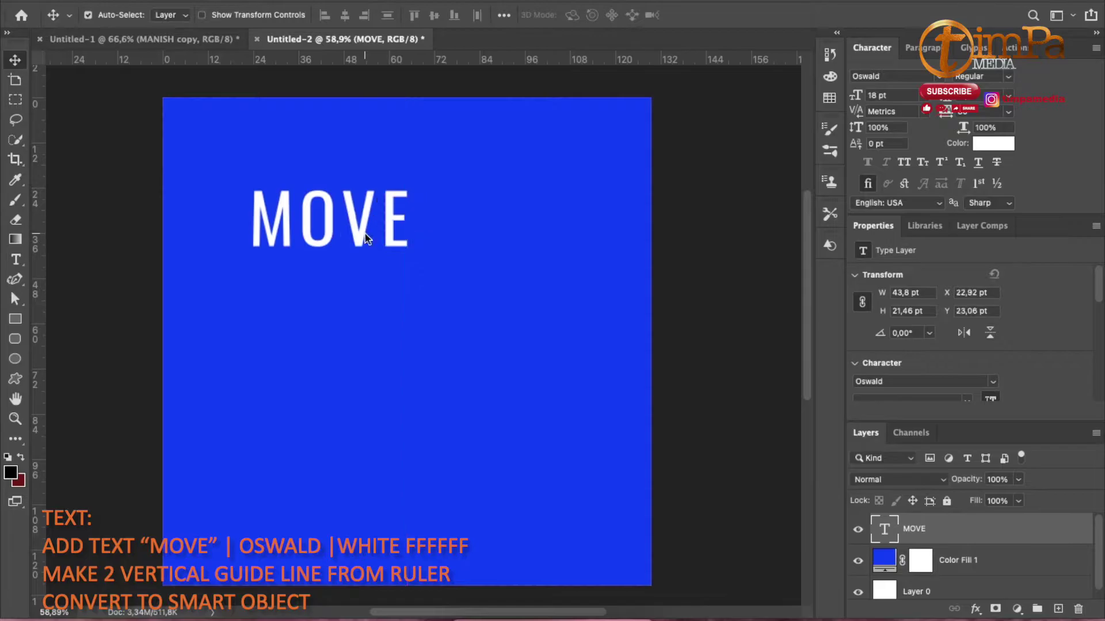
pyautogui.moveTo(39, 206); pyautogui.dragTo(253, 183)
pyautogui.moveTo(40, 184); pyautogui.dragTo(268, 183)
# Step: Convert the MOVE text layer to a smart object and reduce only its height to about 81%, keeping its upper edge fixed
pyautogui.rightClick(964, 527)
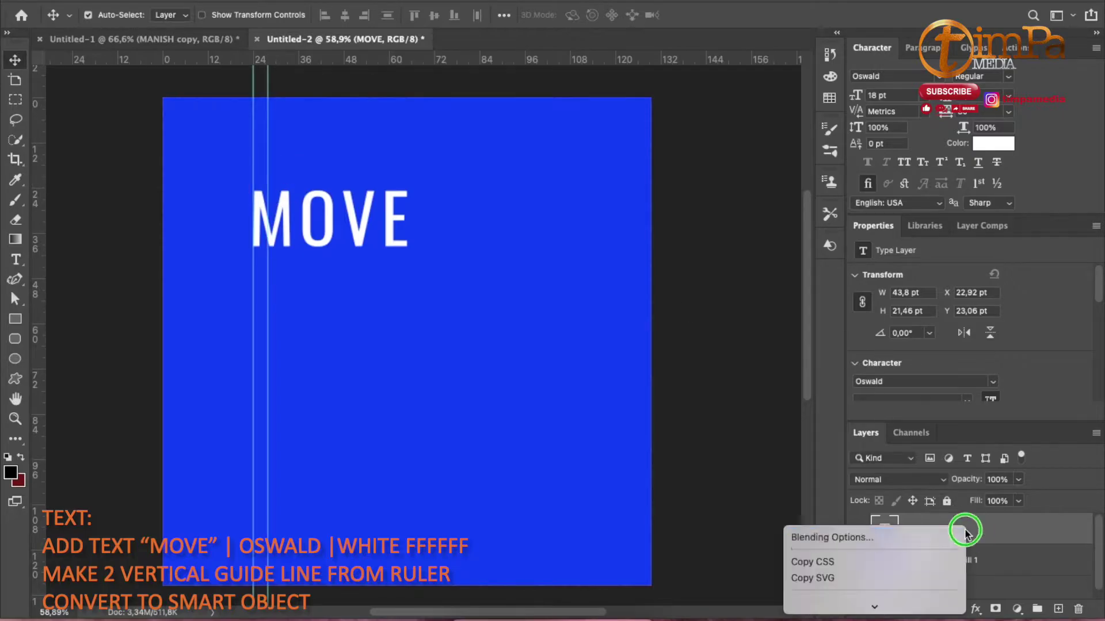
pyautogui.click(921, 482)
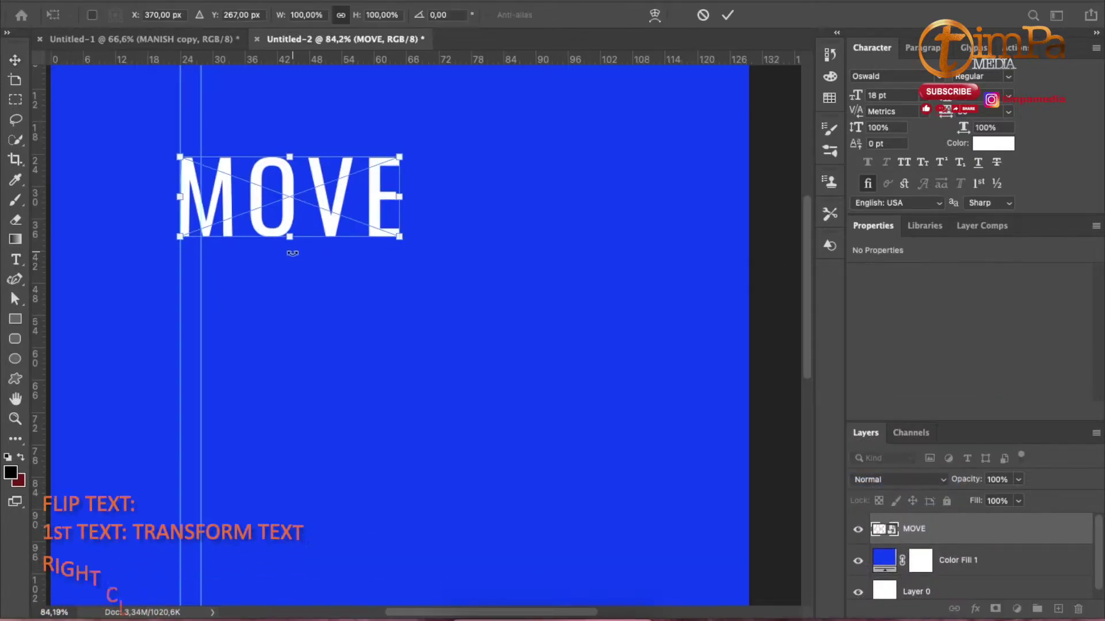
pyautogui.rightClick(289, 236)
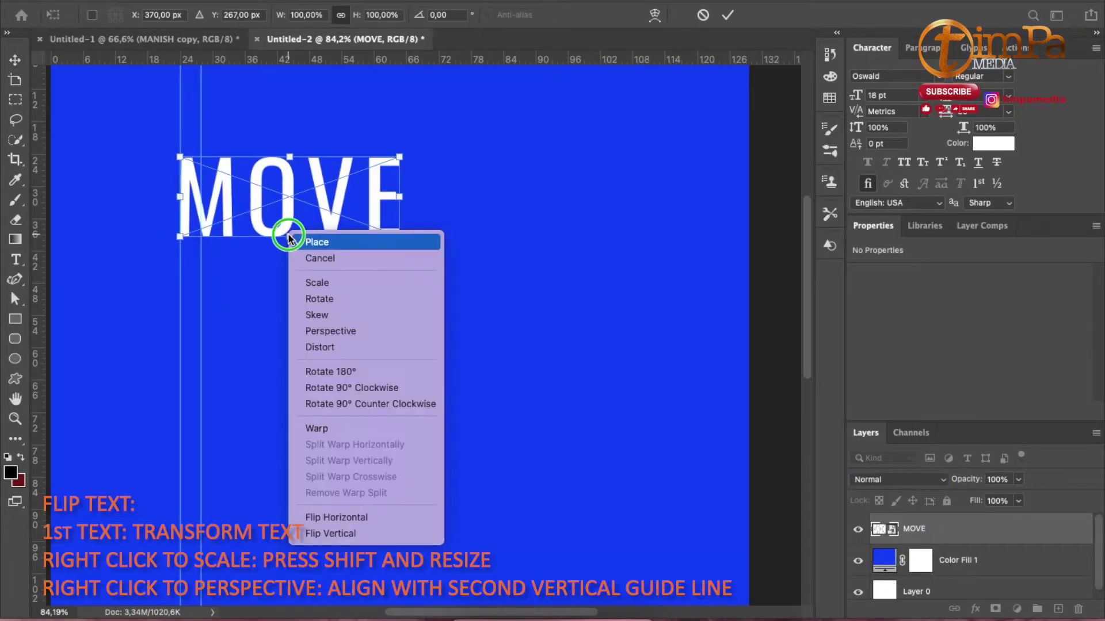
pyautogui.click(316, 282)
pyautogui.moveTo(290, 238); pyautogui.dragTo(291, 222)
# Step: Apply a Perspective transform to the MOVE layer that narrows its base to the second vertical guide
pyautogui.rightClick(181, 221)
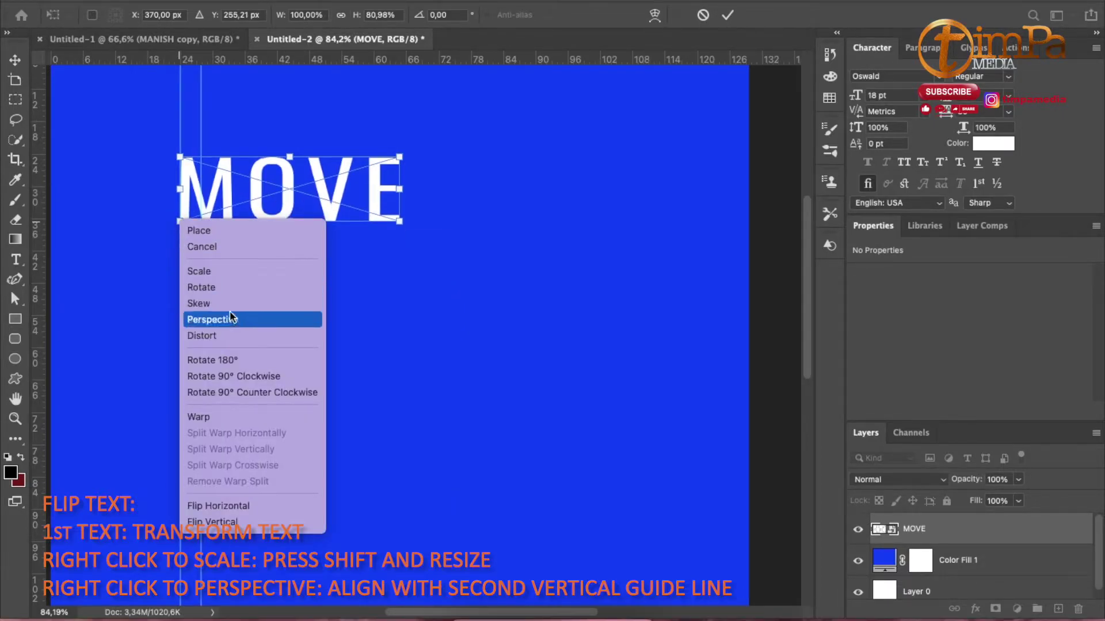
pyautogui.click(231, 318)
pyautogui.moveTo(180, 221); pyautogui.dragTo(202, 228)
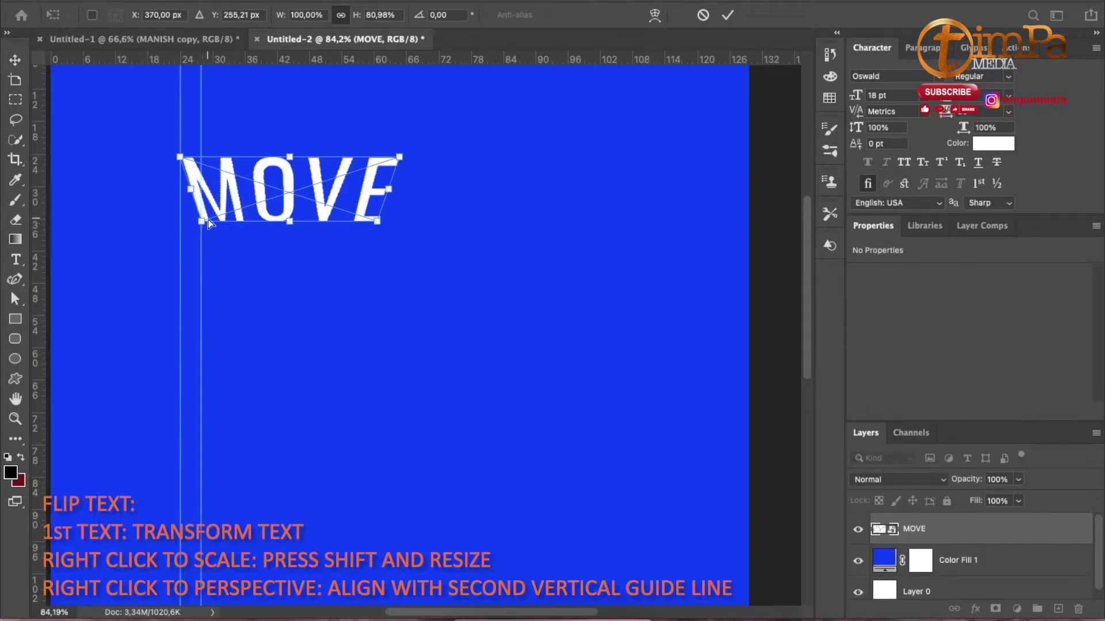
pyautogui.click(729, 16)
# Step: Duplicate the MOVE layer, then lower and compress the copy to about 64% height onto a horizontal guide along the text's base
pyautogui.hotkey('ctrl', 'j')
pyautogui.moveTo(319, 187); pyautogui.dragTo(289, 221)
pyautogui.hotkey('ctrl', 't')
# Step: Apply Perspective to the first MOVE copy so its lower-left corner meets the second vertical guide
pyautogui.rightClick(192, 220)
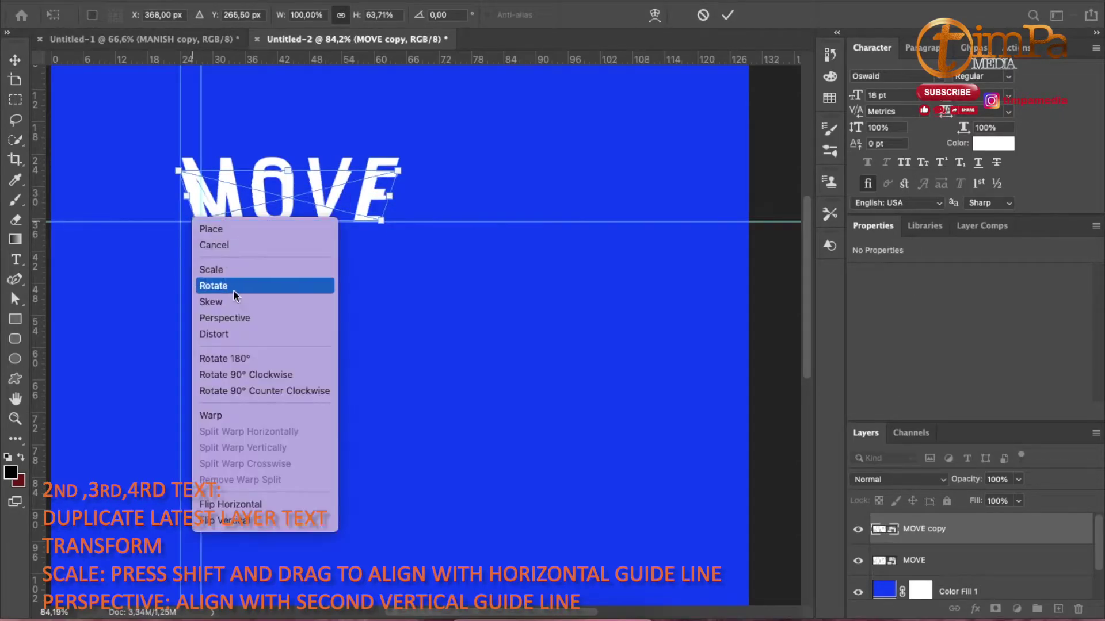
pyautogui.click(243, 315)
pyautogui.moveTo(196, 222); pyautogui.dragTo(202, 220)
pyautogui.click(728, 16)
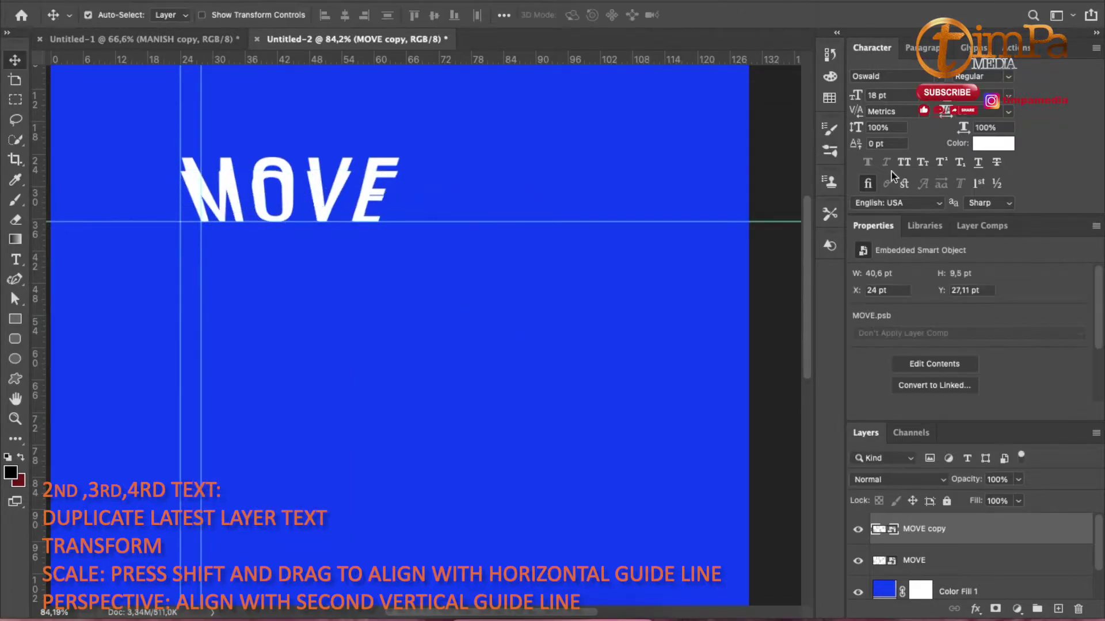
# Step: Duplicate the first MOVE copy, shift the duplicate down and compress it to about 47% height, ending on the horizontal guide
pyautogui.hotkey('ctrl', 'j')
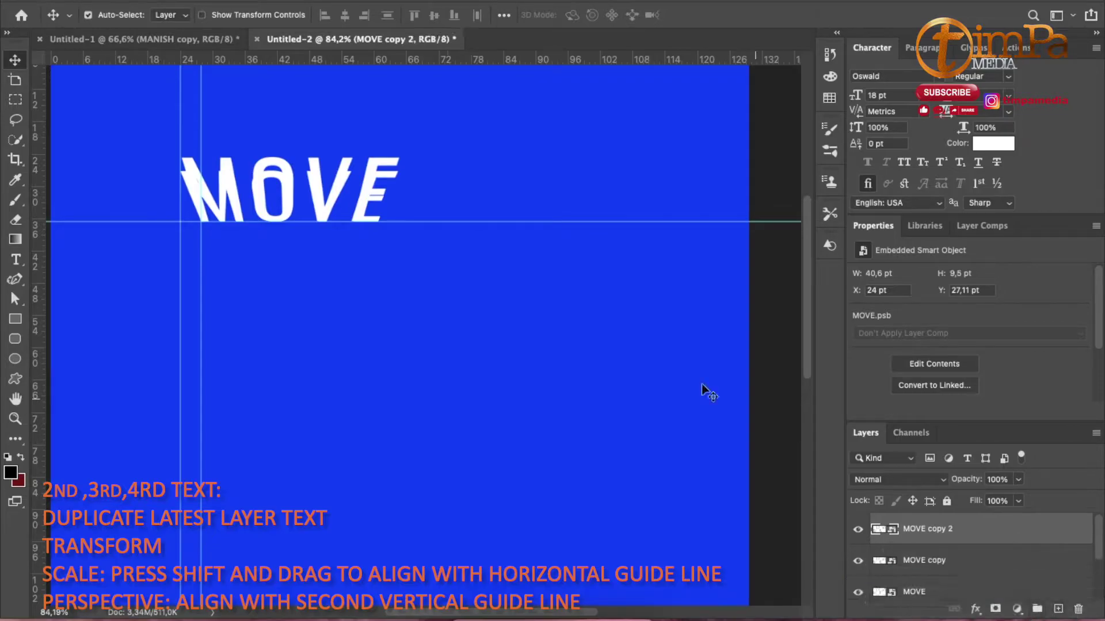
pyautogui.moveTo(285, 197); pyautogui.dragTo(288, 206)
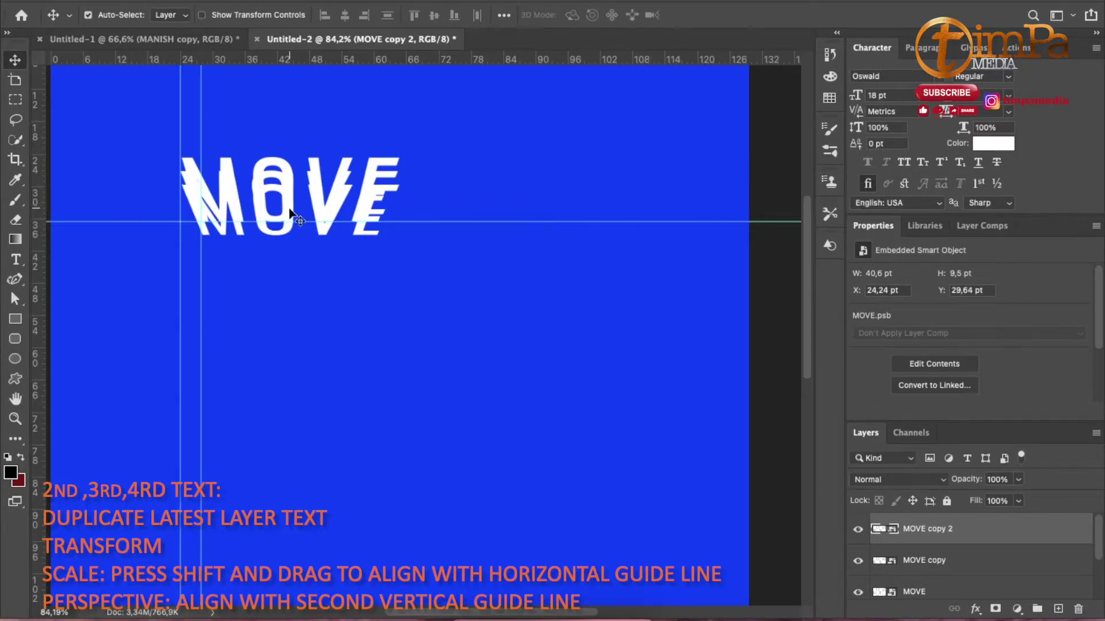
pyautogui.hotkey('ctrl', 't')
pyautogui.moveTo(290, 236); pyautogui.dragTo(290, 221)
# Step: Narrow the base of the second MOVE copy with Perspective to align it with the second vertical guide
pyautogui.rightClick(196, 216)
pyautogui.click(208, 240)
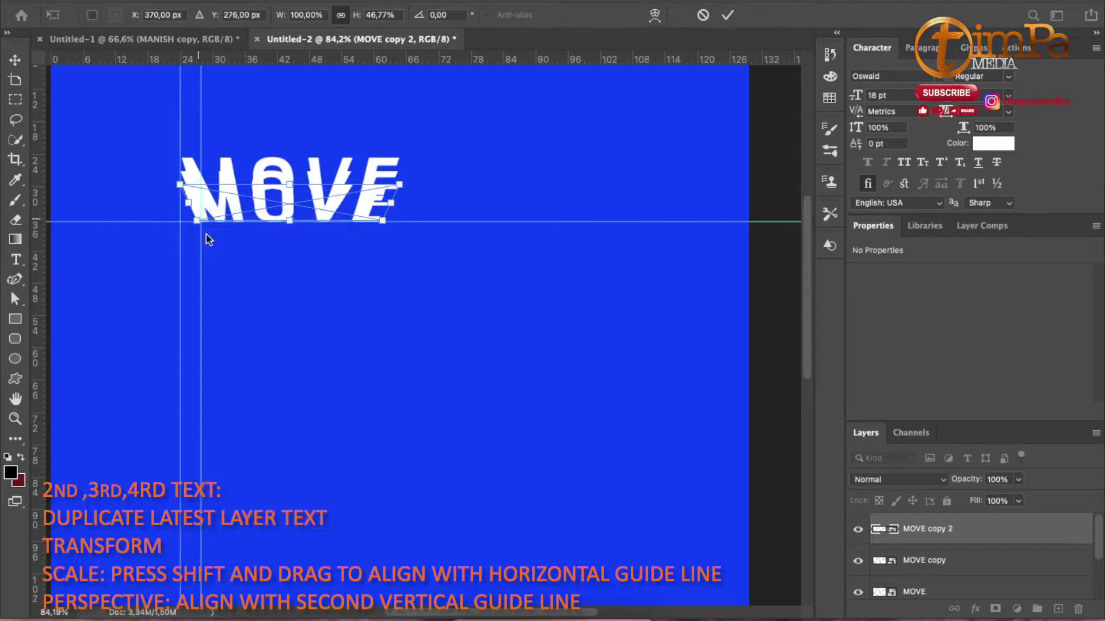
pyautogui.moveTo(197, 221); pyautogui.dragTo(202, 223)
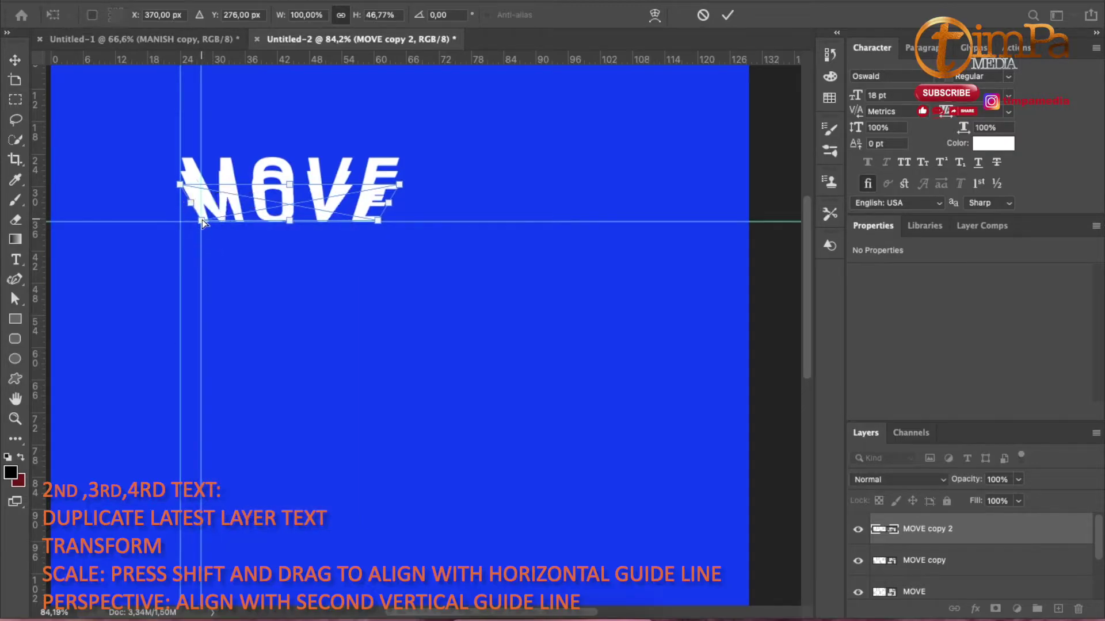
pyautogui.click(728, 15)
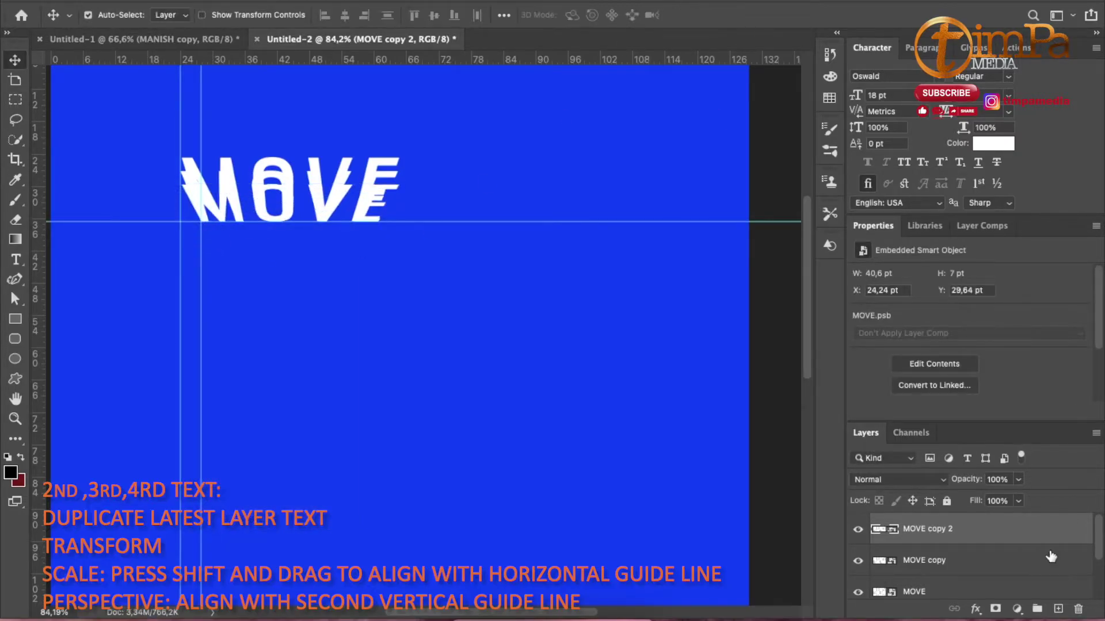
# Step: Duplicate MOVE copy 2, shift the duplicate down and compress it to about 31% height, ending on the horizontal guide
pyautogui.moveTo(1021, 535); pyautogui.dragTo(1058, 610)
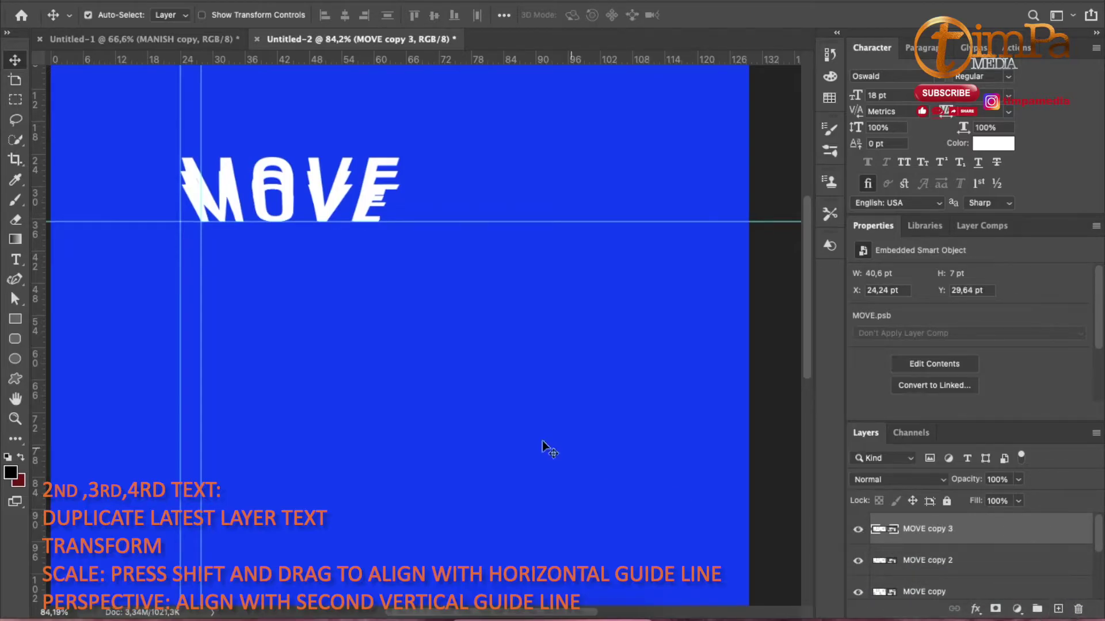
pyautogui.moveTo(319, 209); pyautogui.dragTo(289, 221)
pyautogui.hotkey('ctrl', 't')
# Step: Use Perspective on the third MOVE copy to bring its lower-left corner to the second vertical guide
pyautogui.rightClick(194, 221)
pyautogui.click(242, 316)
pyautogui.moveTo(192, 221); pyautogui.dragTo(201, 223)
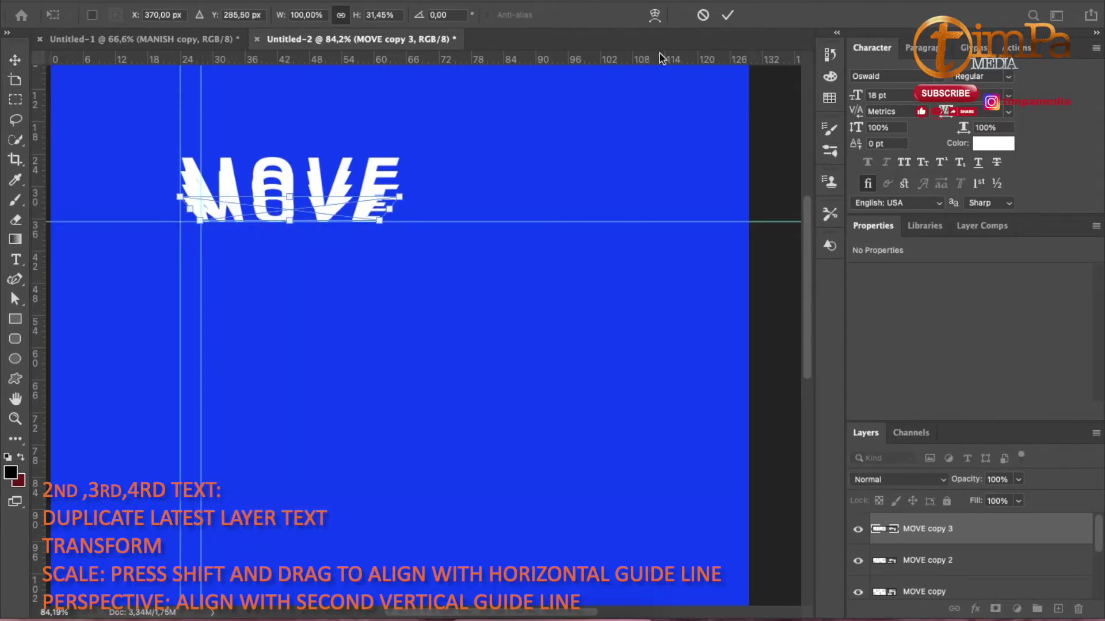
pyautogui.click(727, 15)
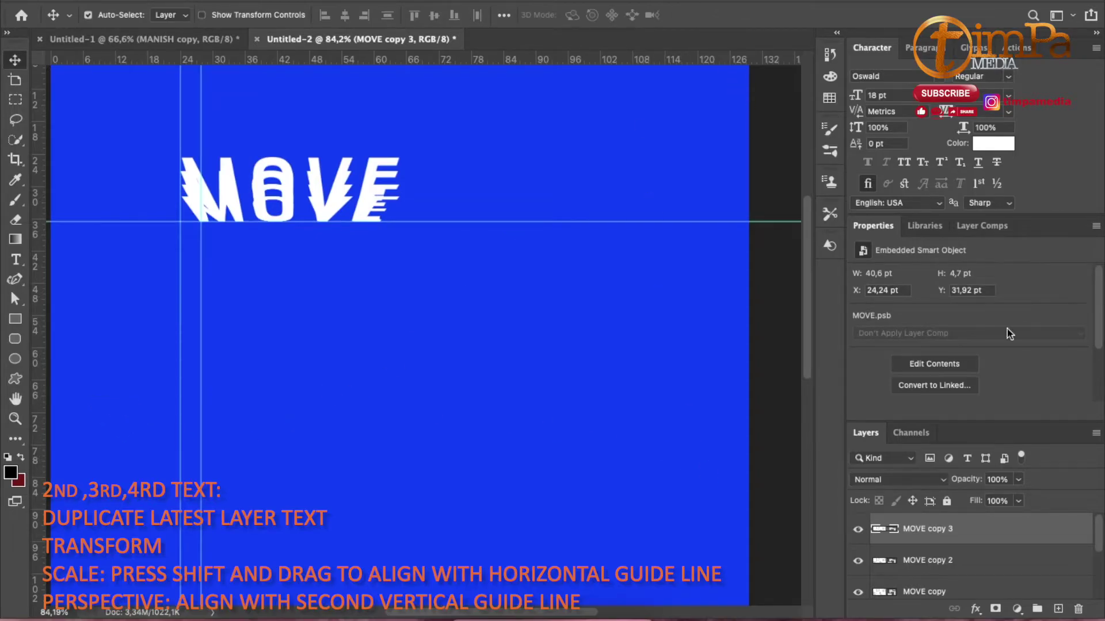
# Step: Enable a Gradient Overlay on the original MOVE layer and open its gradient for editing
pyautogui.scroll(-2, 980, 552)
pyautogui.click(980, 552)
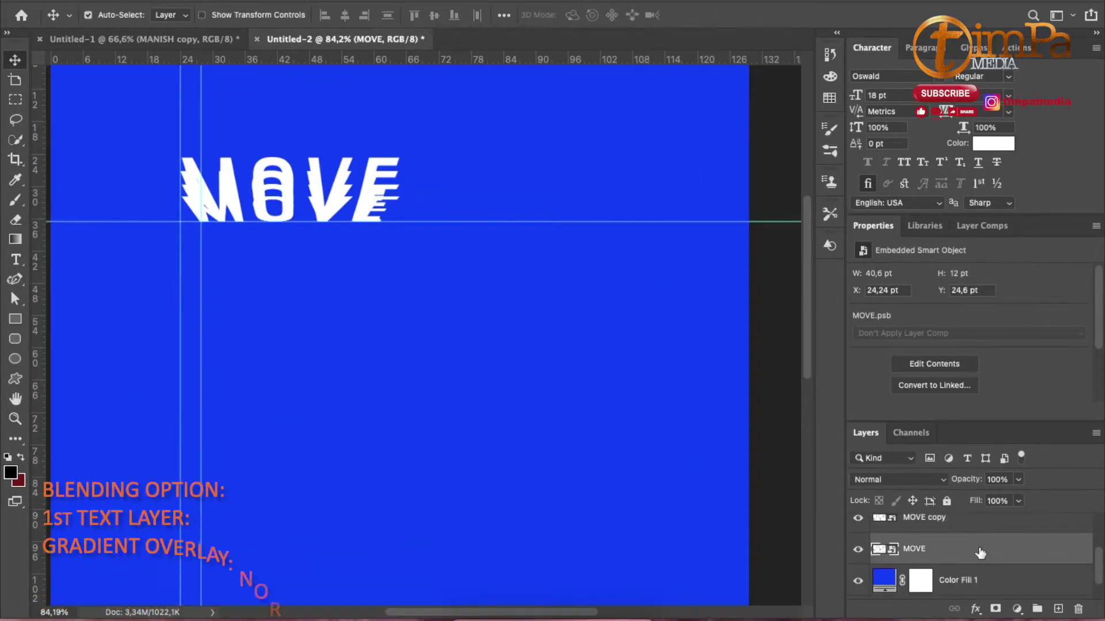
pyautogui.doubleClick(980, 551)
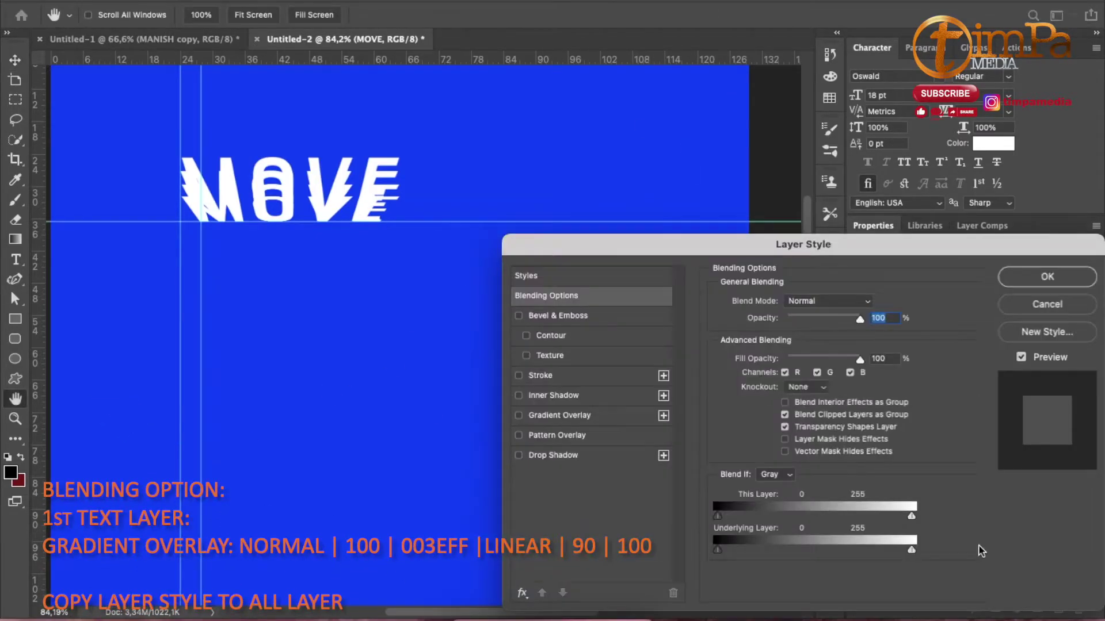
pyautogui.click(586, 416)
pyautogui.click(821, 344)
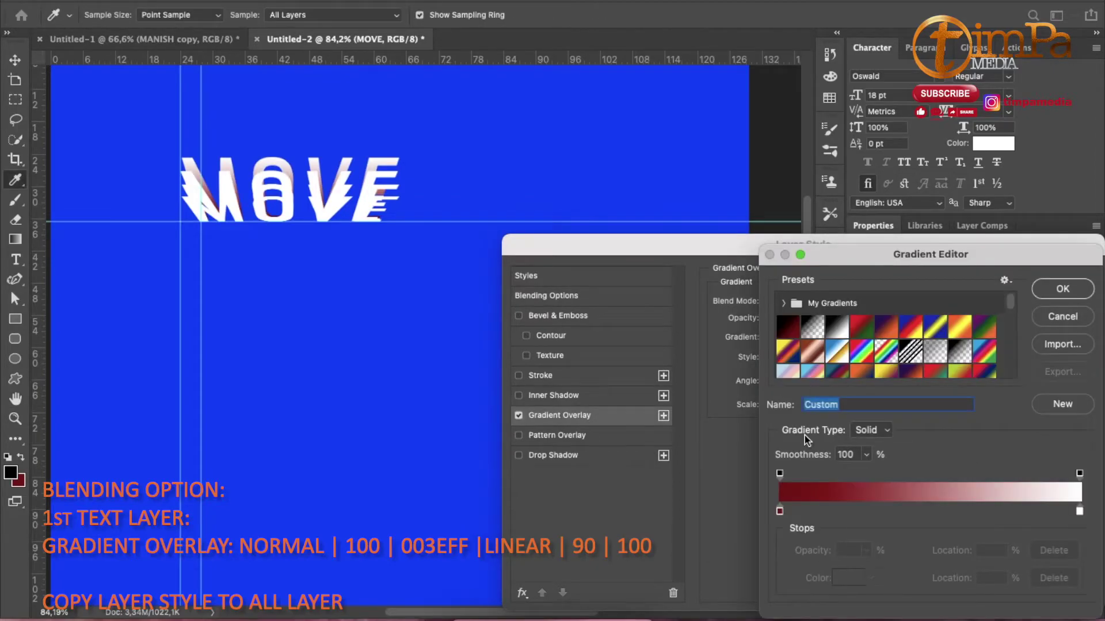
# Step: Set the gradient's starting color stop to 003EFF and apply the overlay to the MOVE layer
pyautogui.click(779, 512)
pyautogui.click(847, 579)
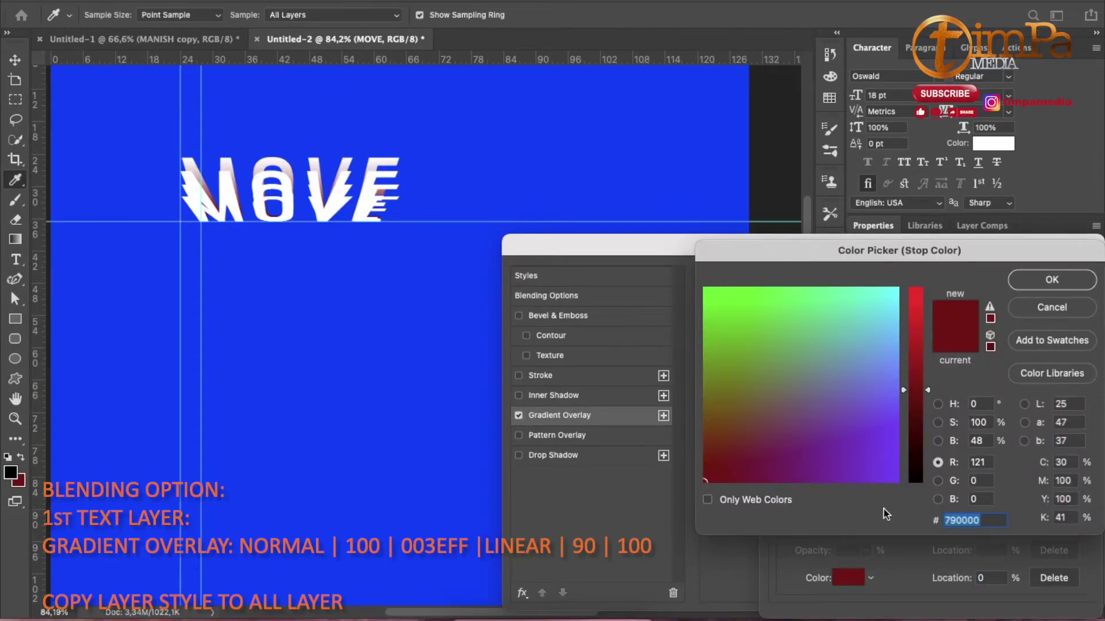
pyautogui.write('00')
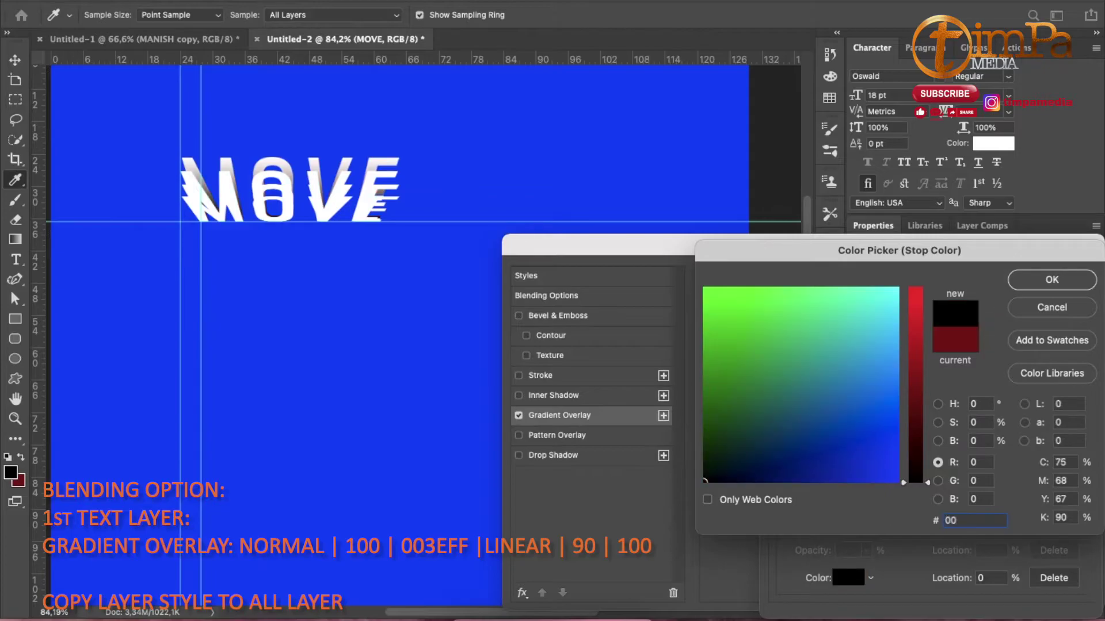
pyautogui.write('3EFF')
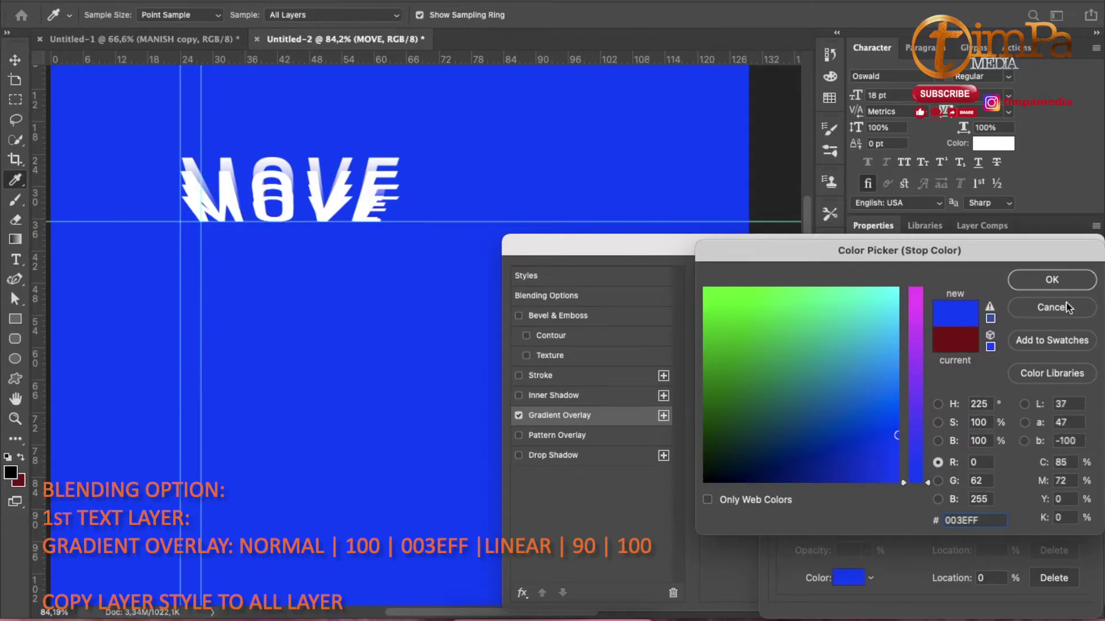
pyautogui.click(1056, 287)
pyautogui.click(1056, 287)
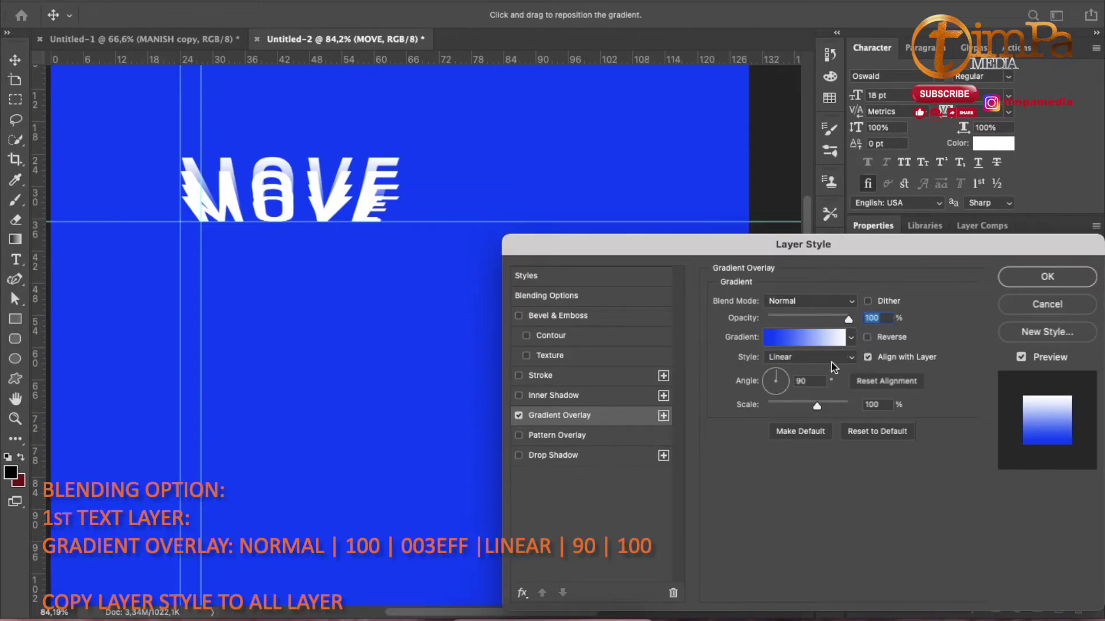
pyautogui.click(1043, 277)
# Step: Confirm the original MOVE layer's gradient overlay and copy its layer style
pyautogui.scroll(-1, 1005, 552)
pyautogui.rightClick(989, 541)
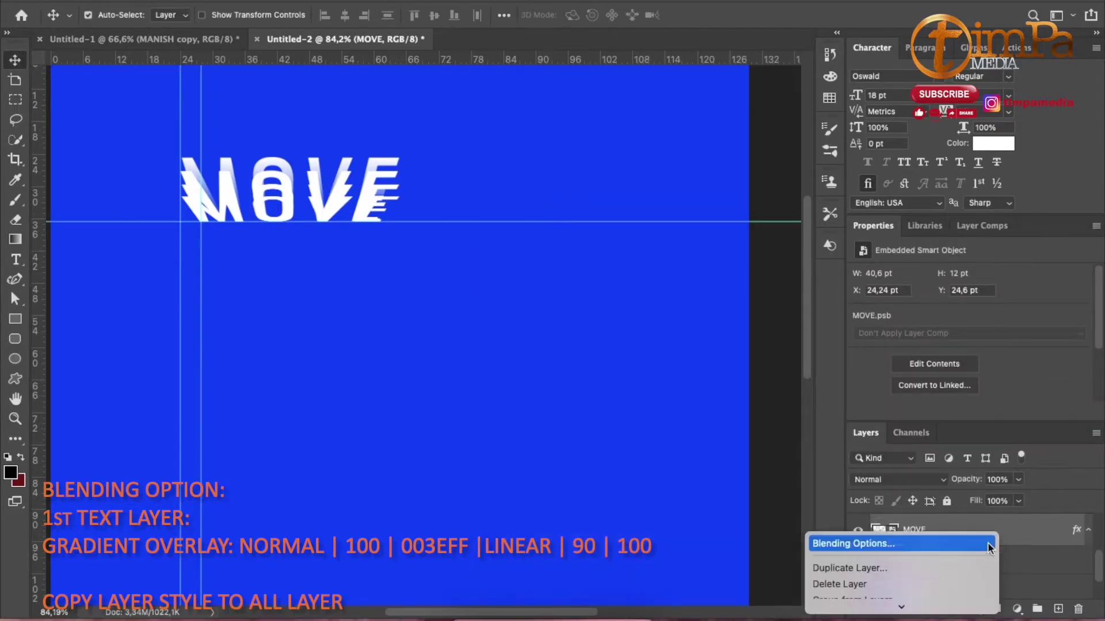
pyautogui.scroll(-5, 965, 551)
pyautogui.scroll(-5, 930, 509)
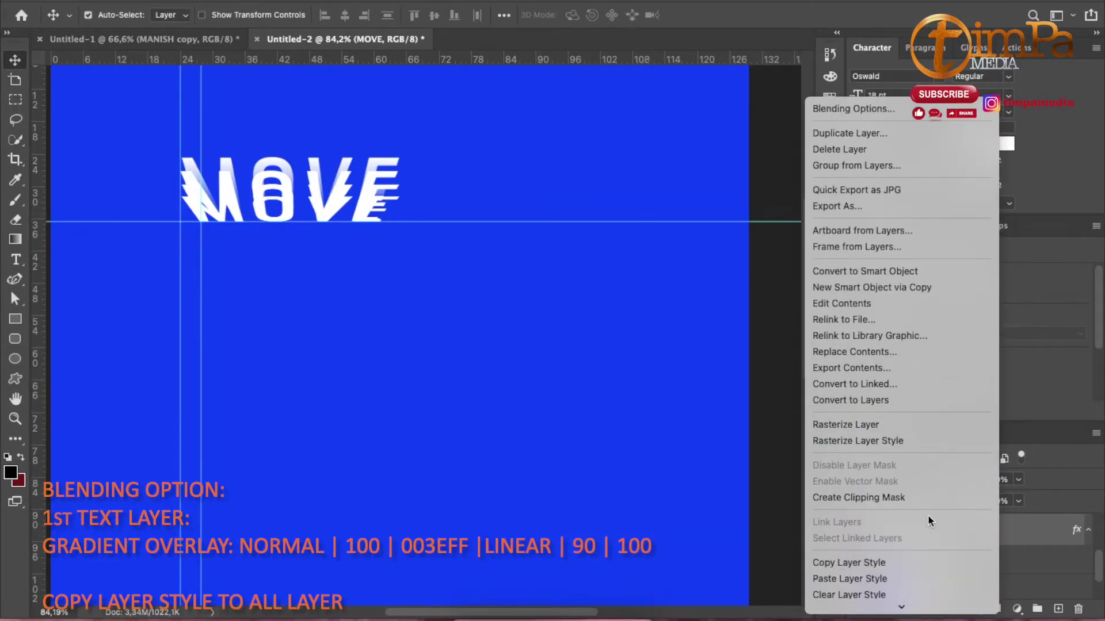
pyautogui.click(902, 436)
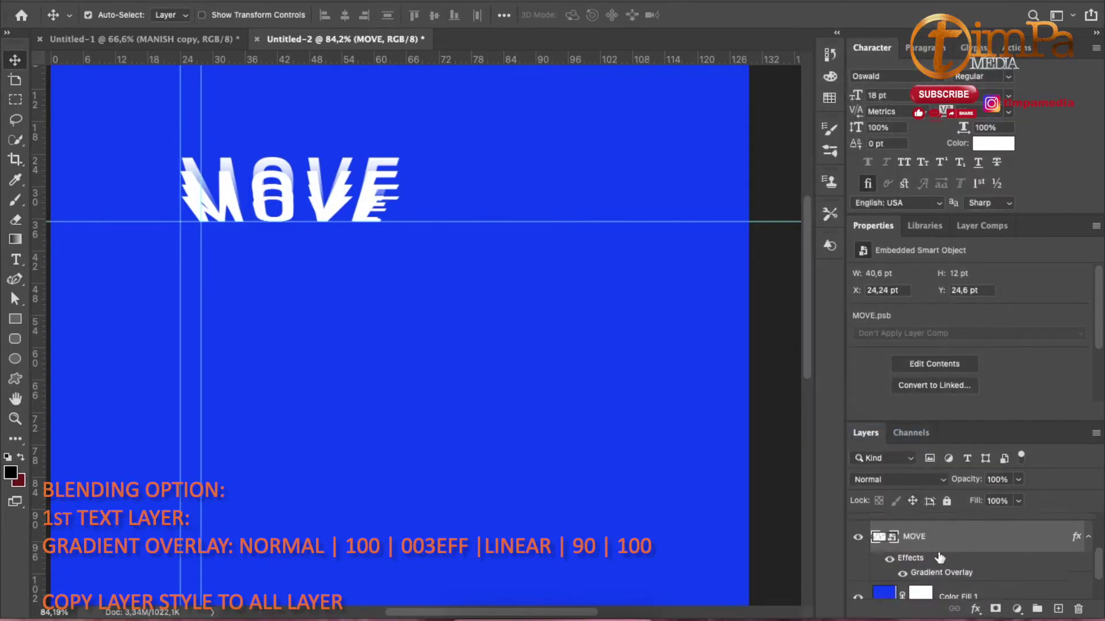
# Step: Paste the copied layer style onto the MOVE copy and MOVE copy 2 layers
pyautogui.scroll(2, 933, 547)
pyautogui.click(932, 547)
pyautogui.rightClick(935, 551)
pyautogui.scroll(-5, 934, 551)
pyautogui.scroll(-2, 932, 547)
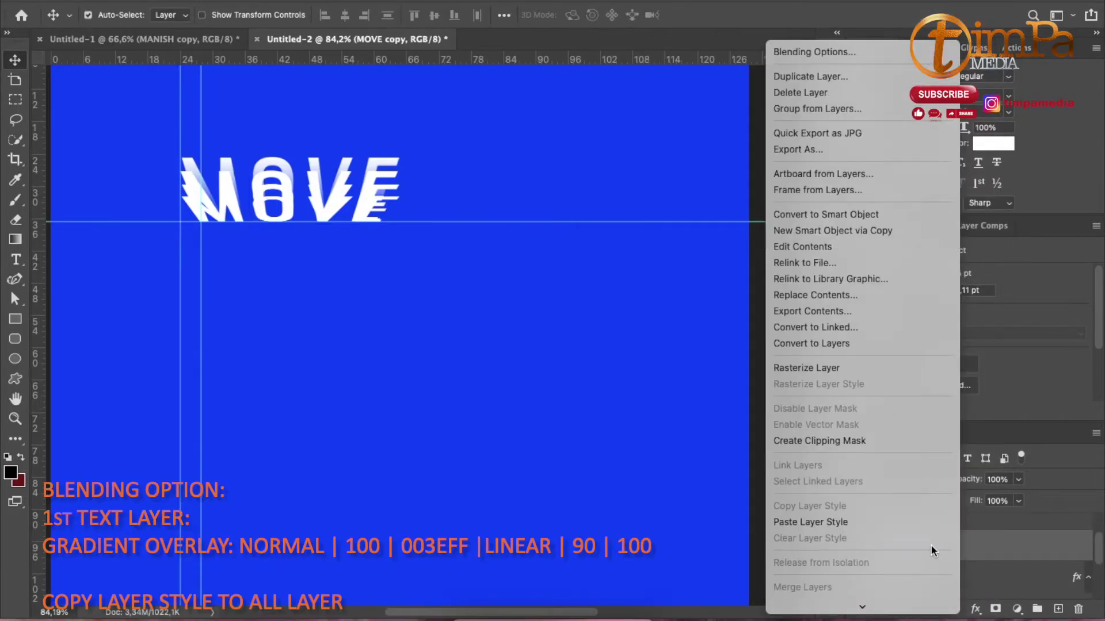
pyautogui.click(918, 524)
pyautogui.rightClick(925, 552)
pyautogui.scroll(-5, 925, 552)
pyautogui.click(950, 517)
# Step: Paste the copied gradient overlay style onto the MOVE copy 3 layer
pyautogui.click(976, 530)
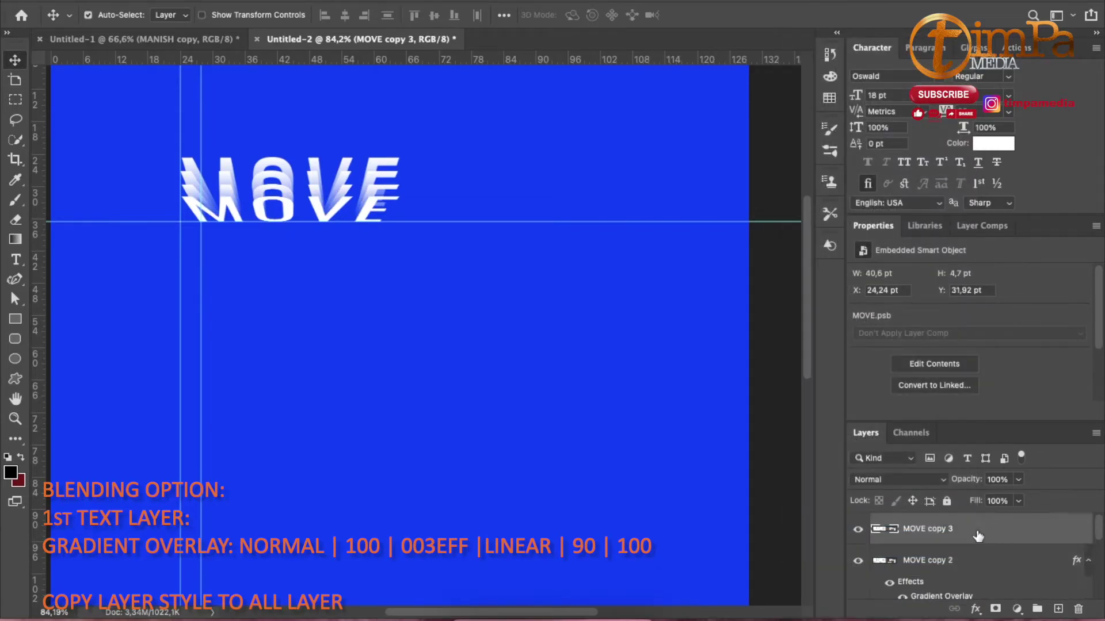
pyautogui.rightClick(976, 530)
pyautogui.scroll(-5, 907, 542)
pyautogui.click(906, 561)
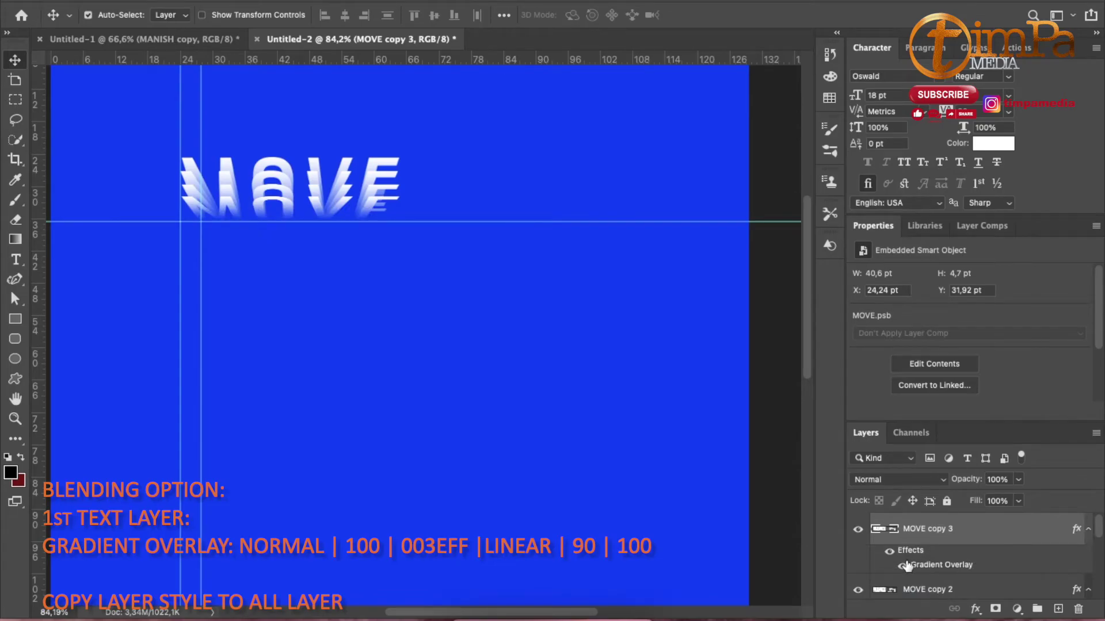
# Step: Set the blue color stop's location to 30% in MOVE copy 3's Gradient Overlay and apply it
pyautogui.doubleClick(958, 564)
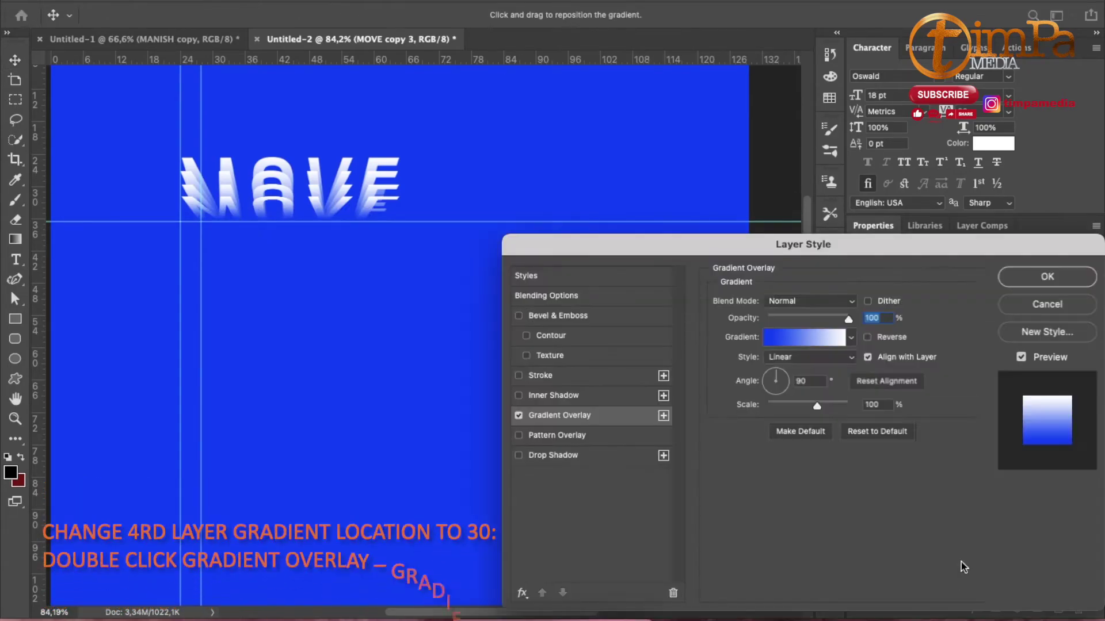
pyautogui.click(804, 337)
pyautogui.click(788, 511)
pyautogui.click(982, 580)
pyautogui.write('3')
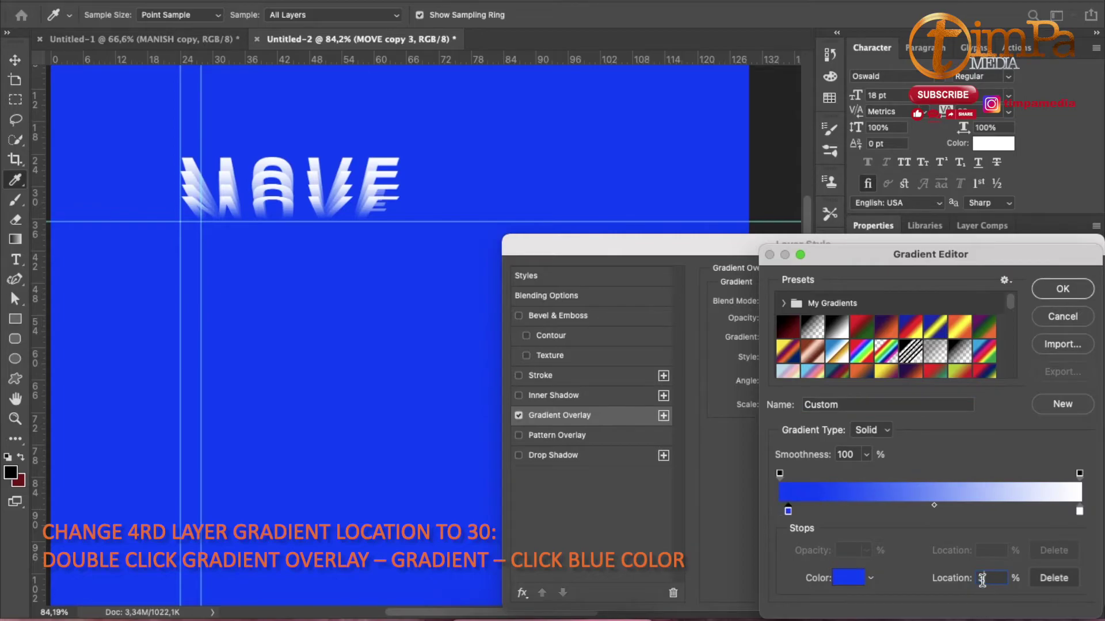
pyautogui.write('0')
pyautogui.click(1074, 290)
pyautogui.click(1070, 287)
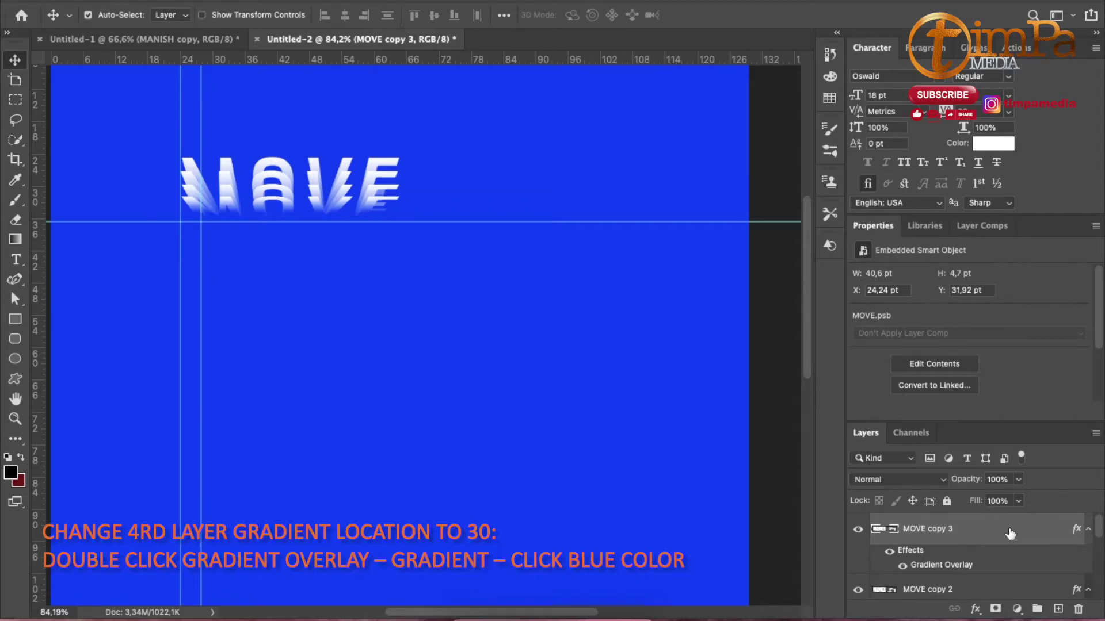
# Step: Group all four MOVE text layers and name the group TOP
pyautogui.scroll(-5, 998, 573)
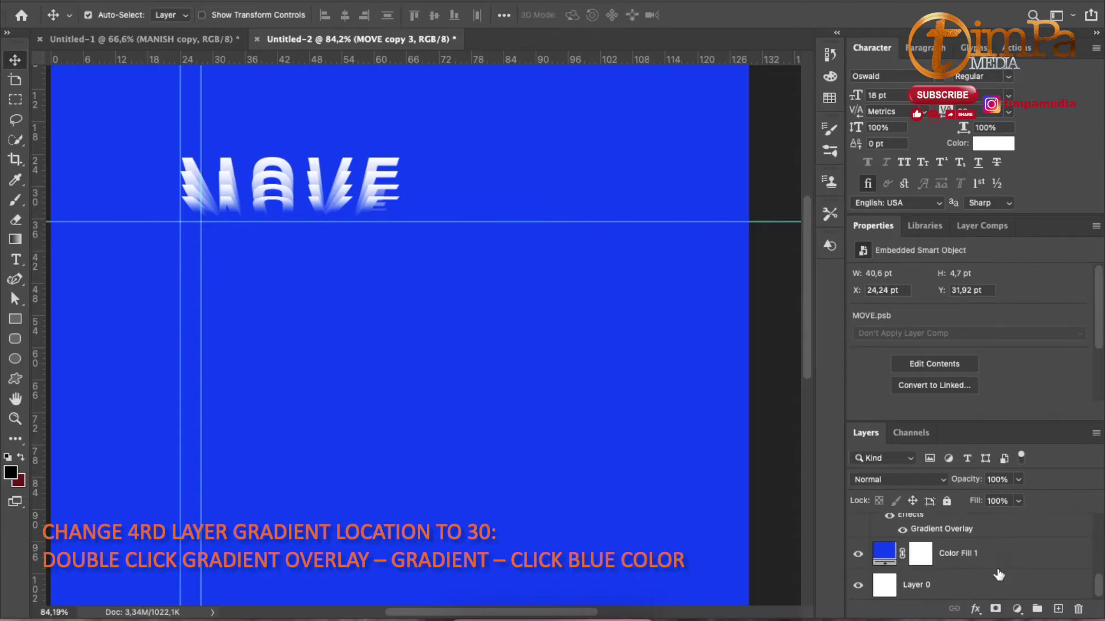
pyautogui.scroll(2, 998, 573)
pyautogui.keyDown('shift'); pyautogui.click(982, 540); pyautogui.keyUp('shift')
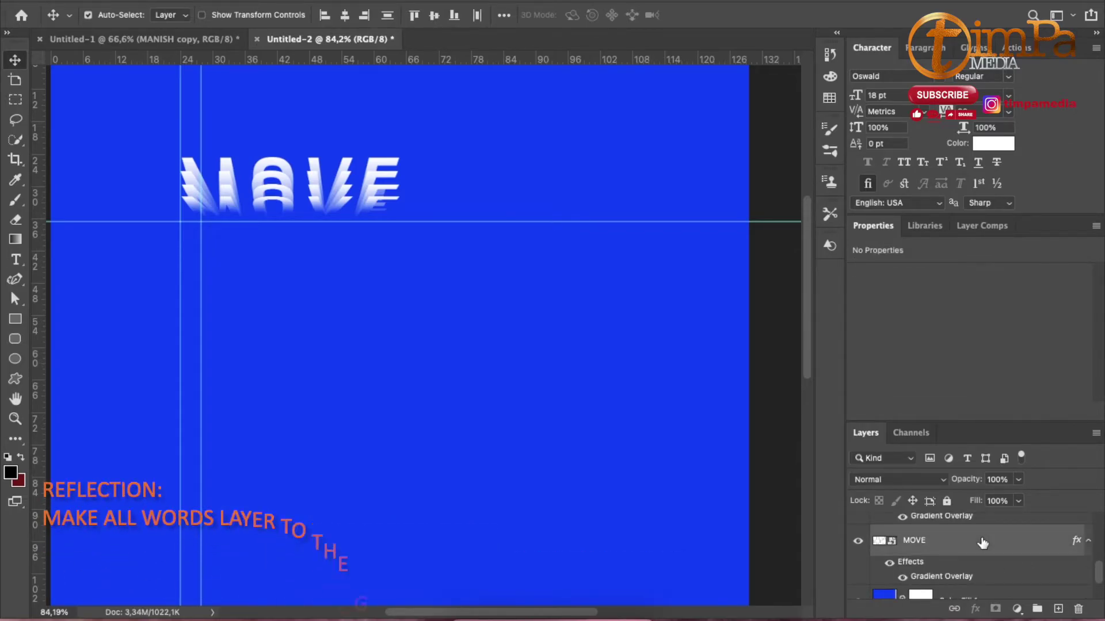
pyautogui.click(1037, 609)
pyautogui.doubleClick(913, 523)
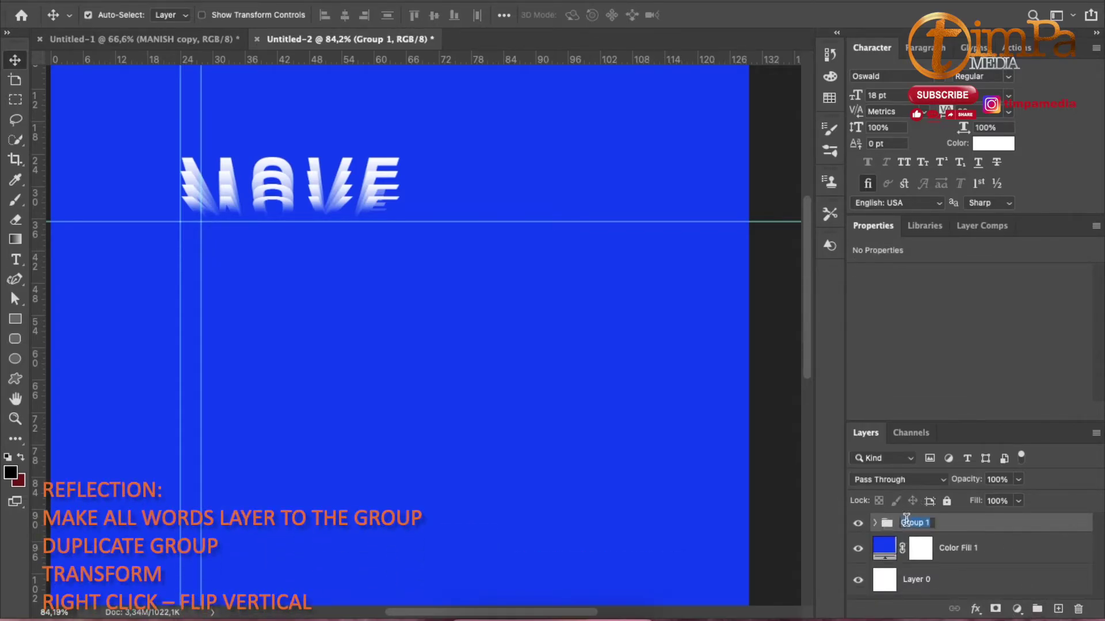
pyautogui.write('TOP')
pyautogui.press('Return')
# Step: Duplicate the TOP group and rename the duplicate BOTTOM
pyautogui.moveTo(1020, 530); pyautogui.dragTo(1057, 609)
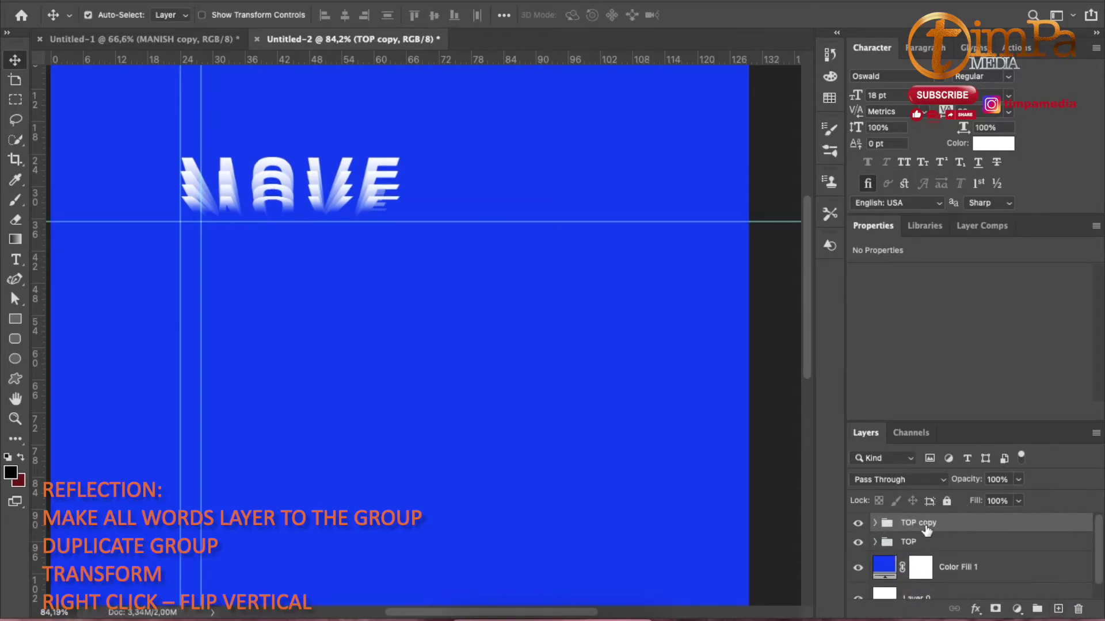
pyautogui.write('BOTTOM')
pyautogui.press('Return')
# Step: Flip the BOTTOM group vertically and move it straight down until it starts at the horizontal guide
pyautogui.press('super+t')
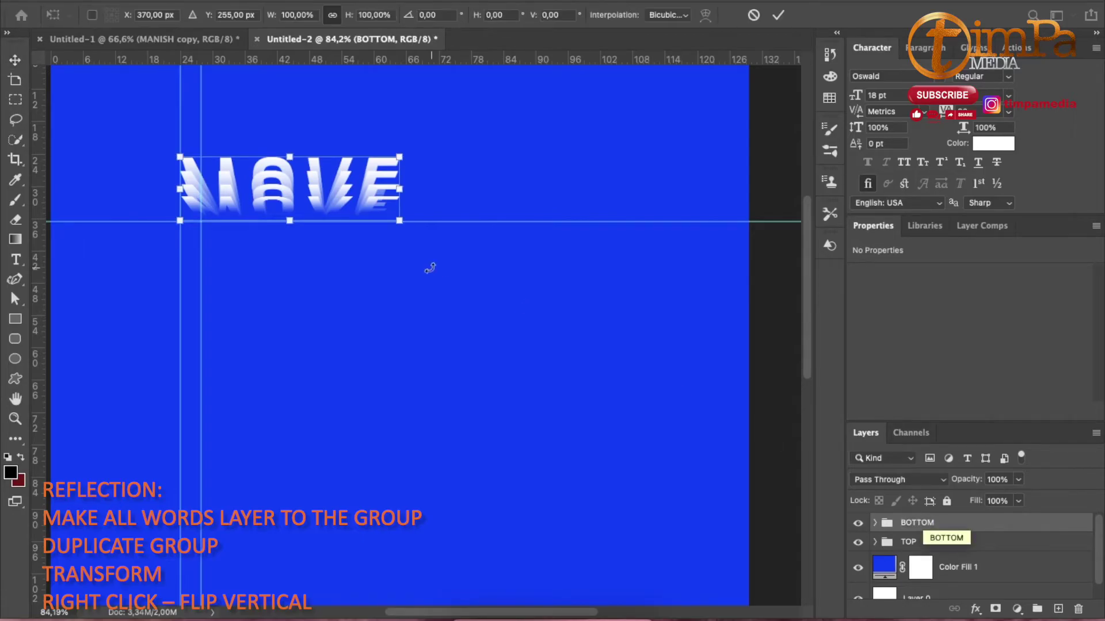
pyautogui.rightClick(341, 205)
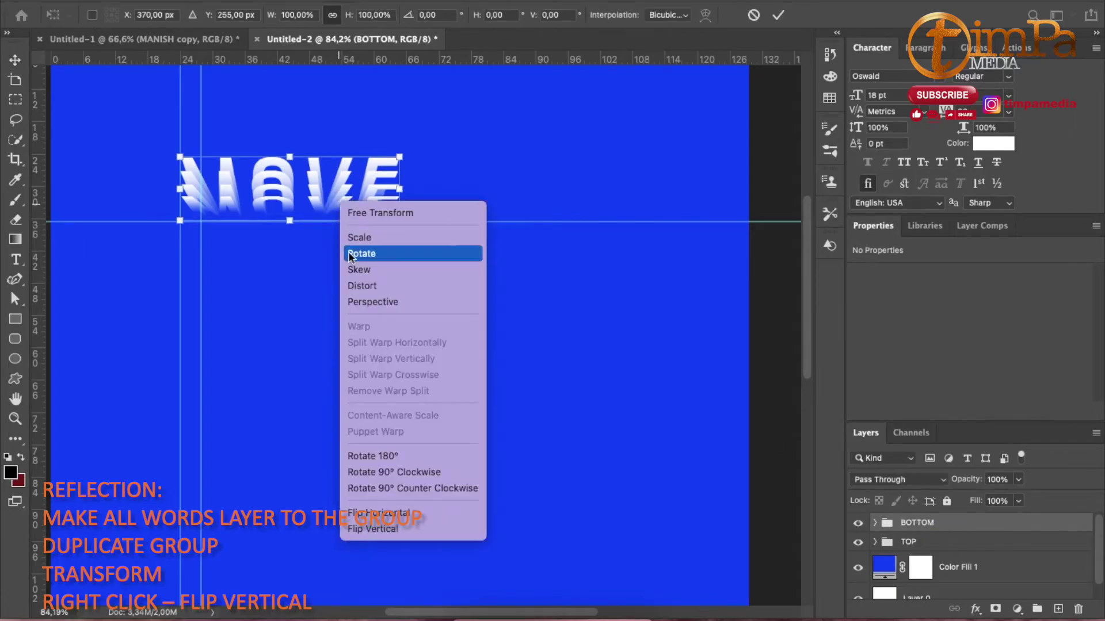
pyautogui.click(380, 529)
pyautogui.moveTo(375, 192); pyautogui.dragTo(378, 253)
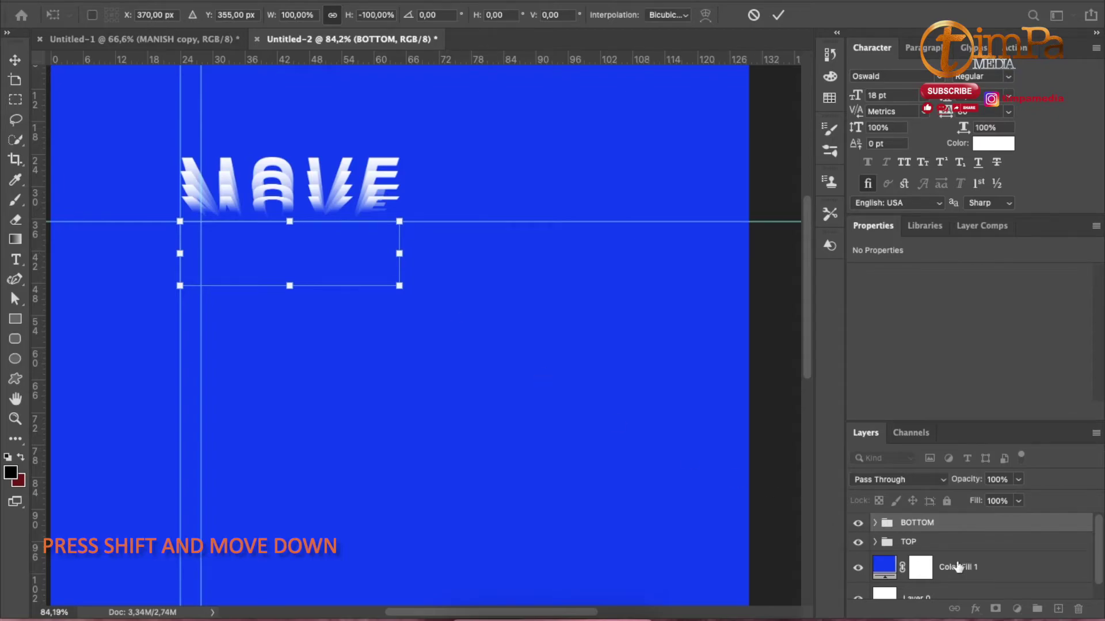
pyautogui.click(776, 17)
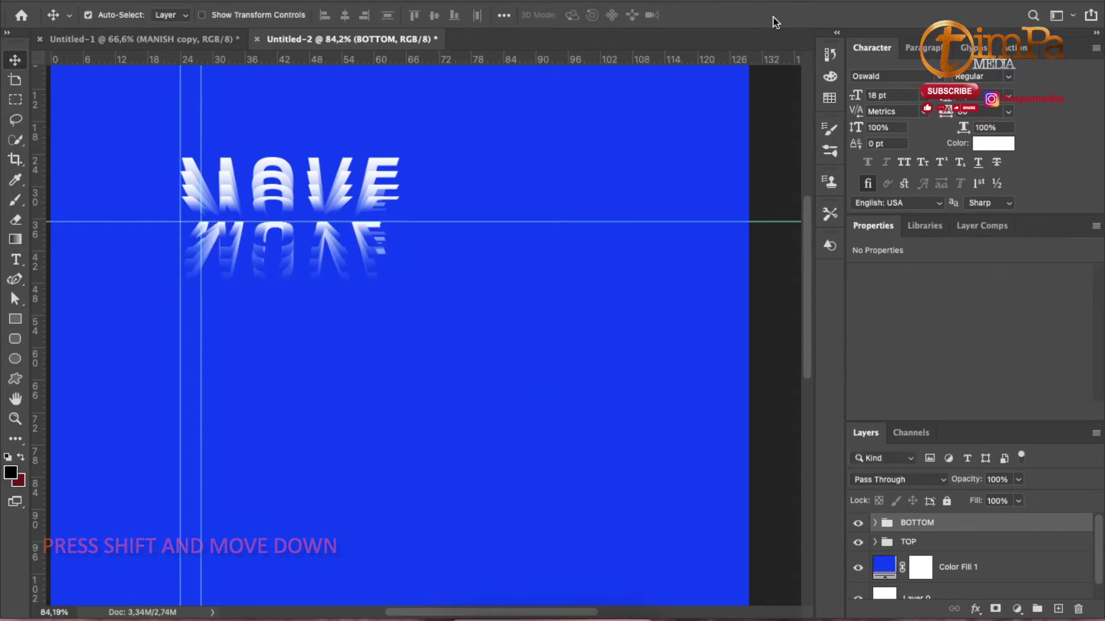
# Step: Enable Reverse in the Gradient Overlay of the MOVE layer inside the BOTTOM group
pyautogui.click(874, 524)
pyautogui.scroll(-5, 972, 558)
pyautogui.scroll(1, 973, 561)
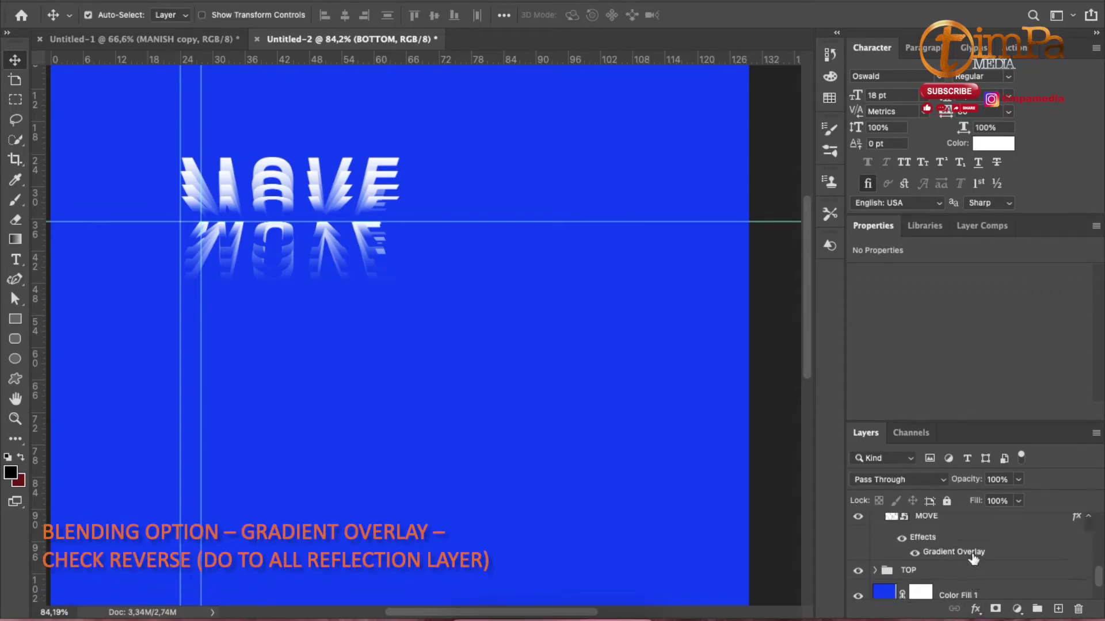
pyautogui.doubleClick(973, 558)
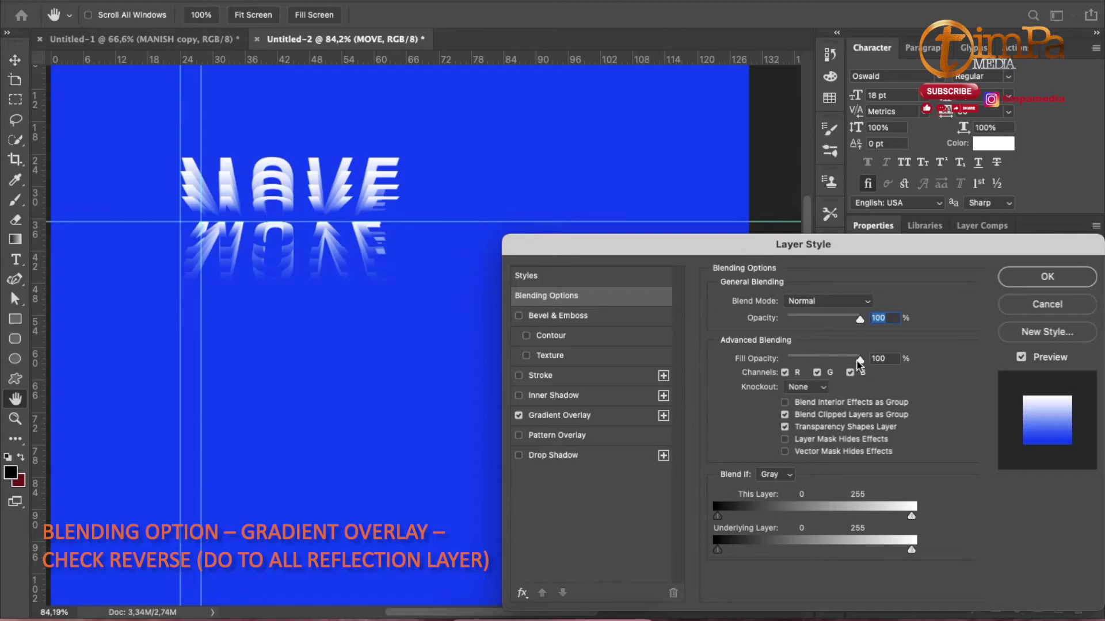
pyautogui.click(1014, 311)
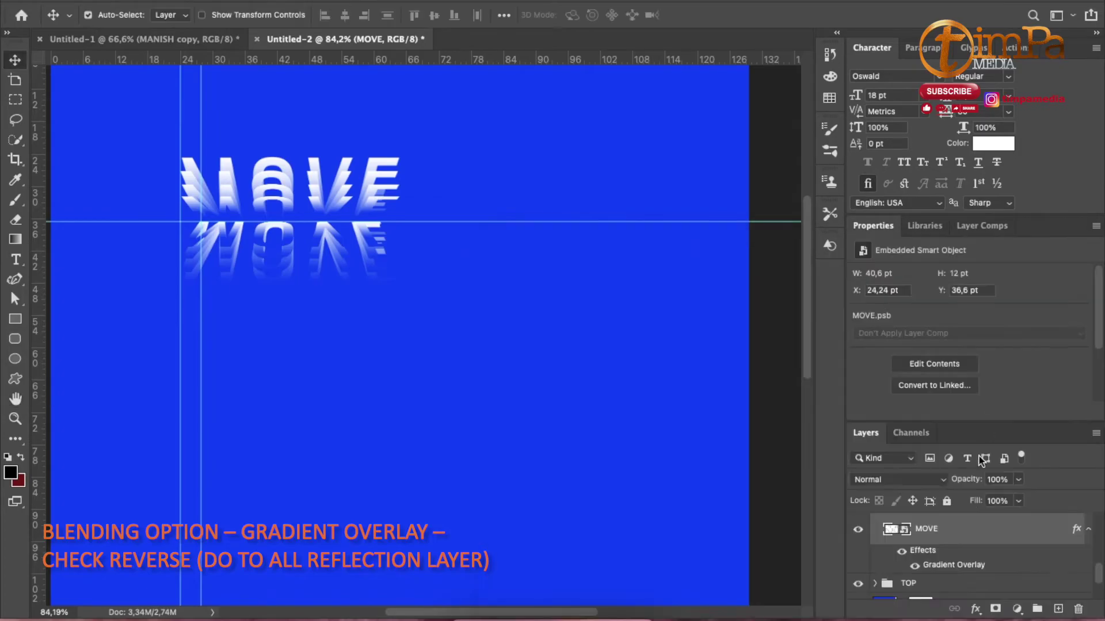
pyautogui.doubleClick(945, 570)
pyautogui.click(866, 338)
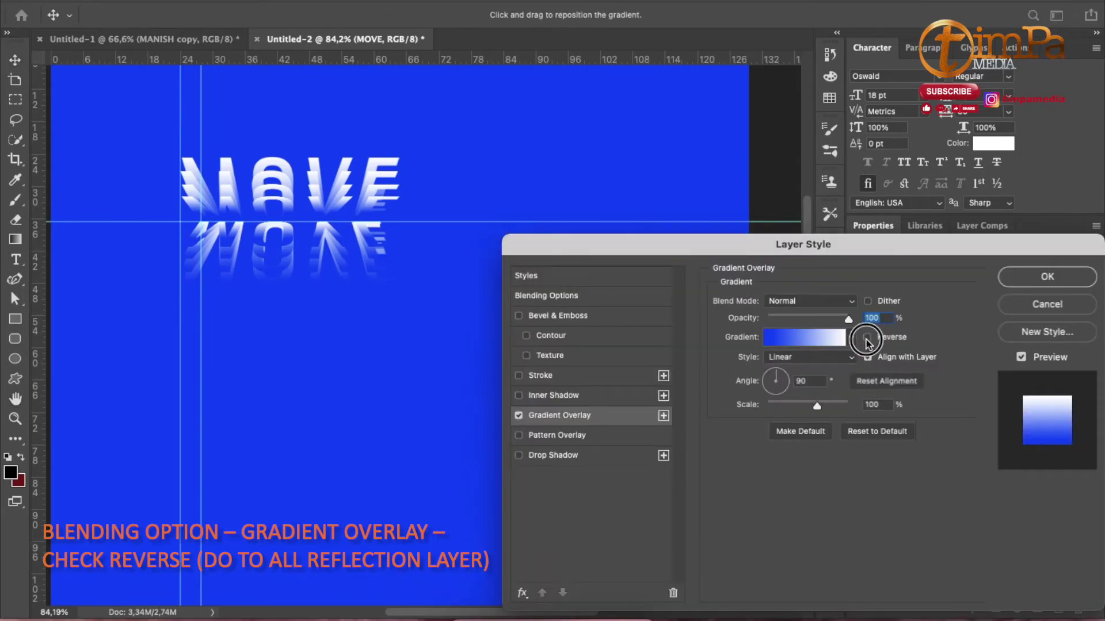
pyautogui.click(1047, 278)
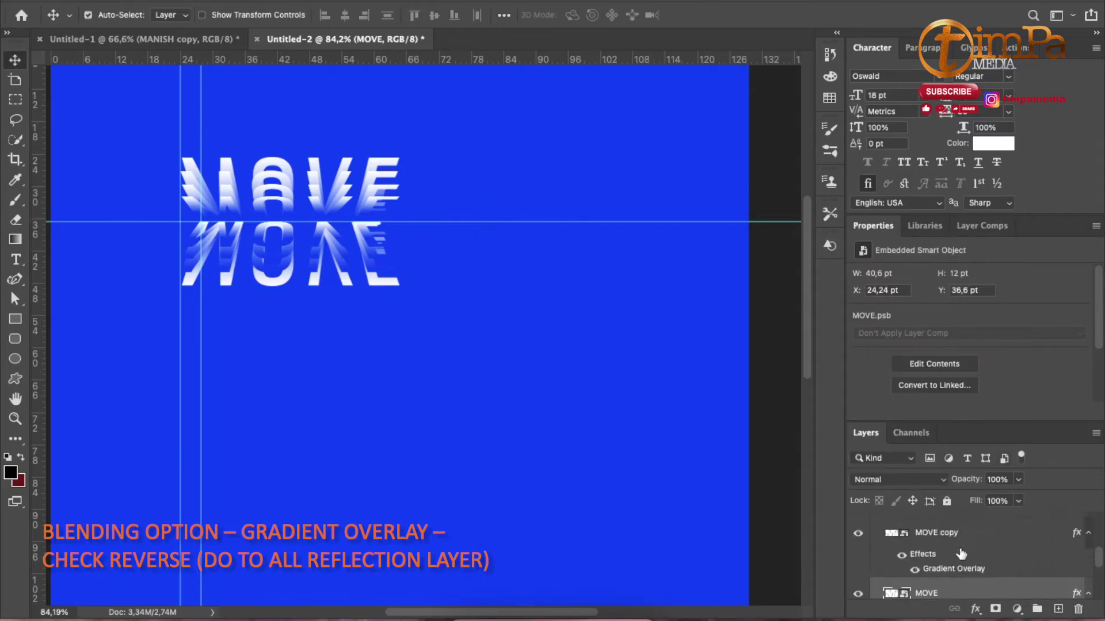
# Step: Reverse the gradient overlays of MOVE copy and MOVE copy 2 inside the BOTTOM group
pyautogui.doubleClick(958, 570)
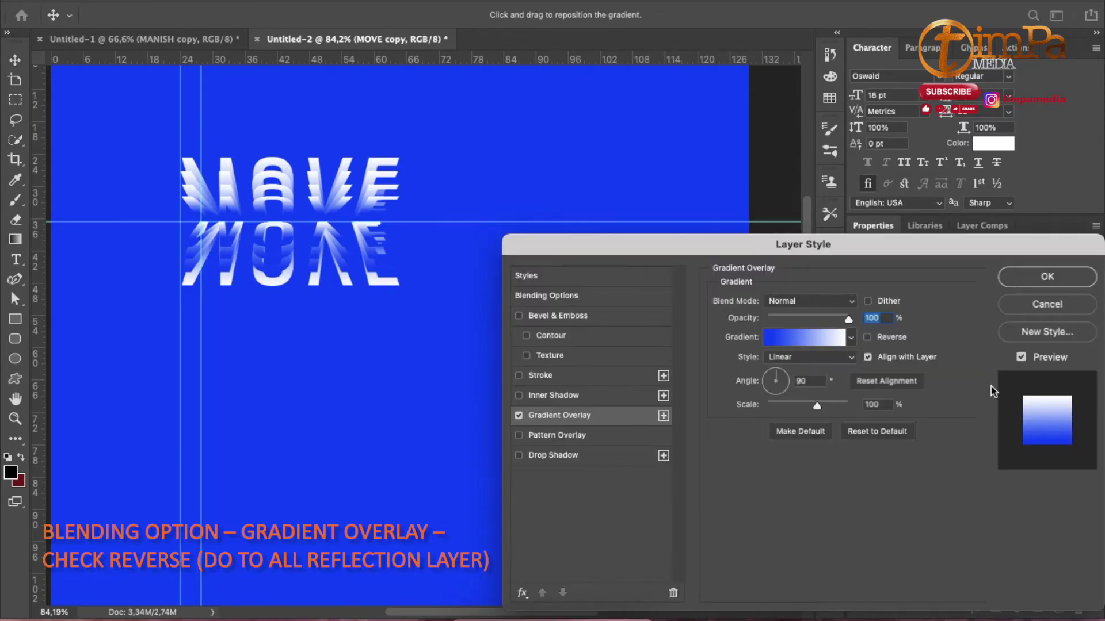
pyautogui.click(867, 337)
pyautogui.click(1046, 277)
pyautogui.scroll(2, 974, 548)
pyautogui.click(978, 565)
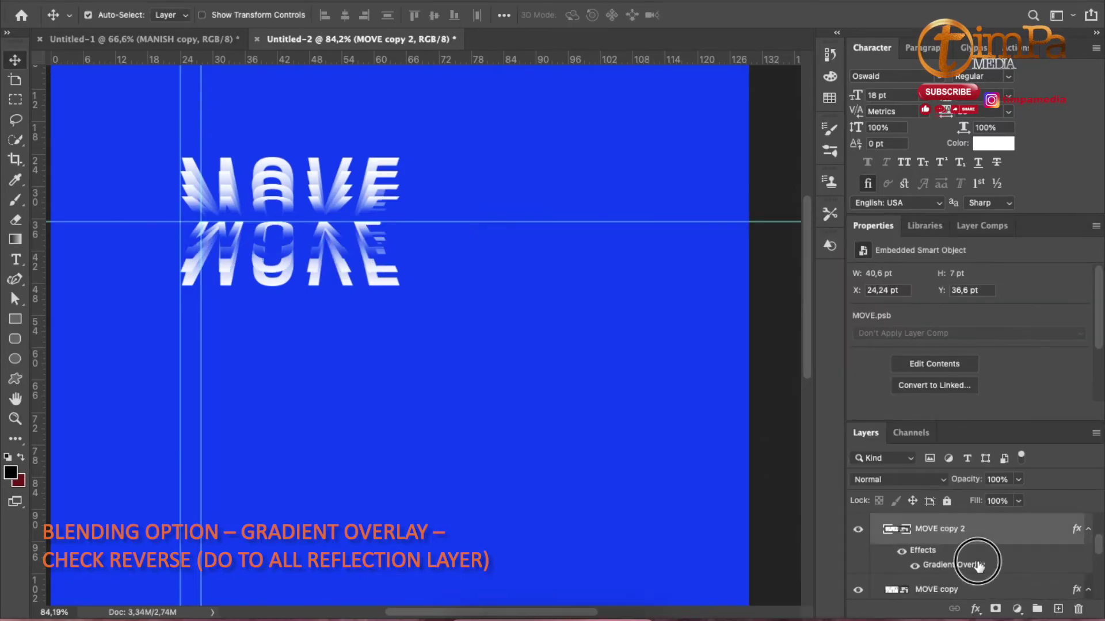
pyautogui.doubleClick(978, 565)
pyautogui.click(867, 339)
pyautogui.click(1027, 281)
# Step: Reverse the gradient overlay of MOVE copy 3 in the BOTTOM group and collapse the group
pyautogui.scroll(1, 1006, 547)
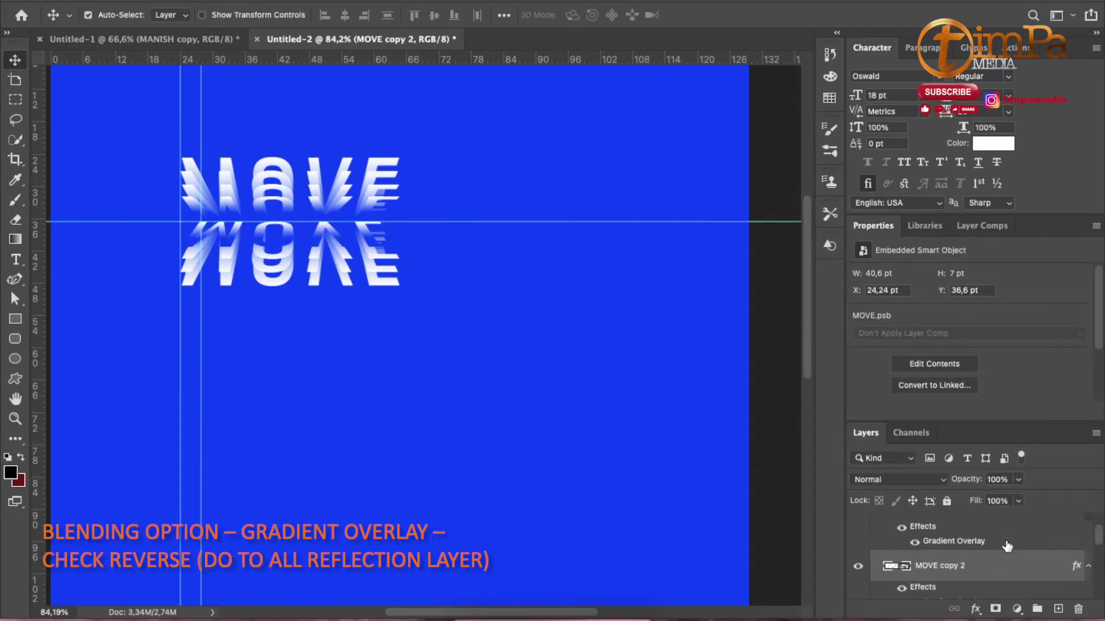
pyautogui.scroll(1, 1007, 545)
pyautogui.doubleClick(973, 574)
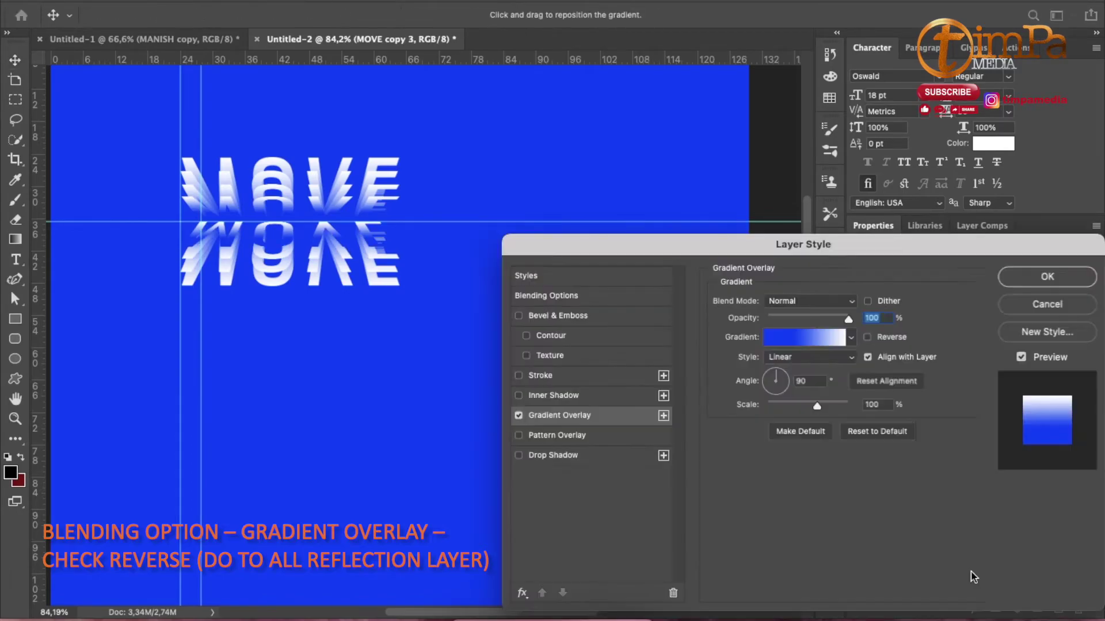
pyautogui.click(867, 339)
pyautogui.click(1037, 275)
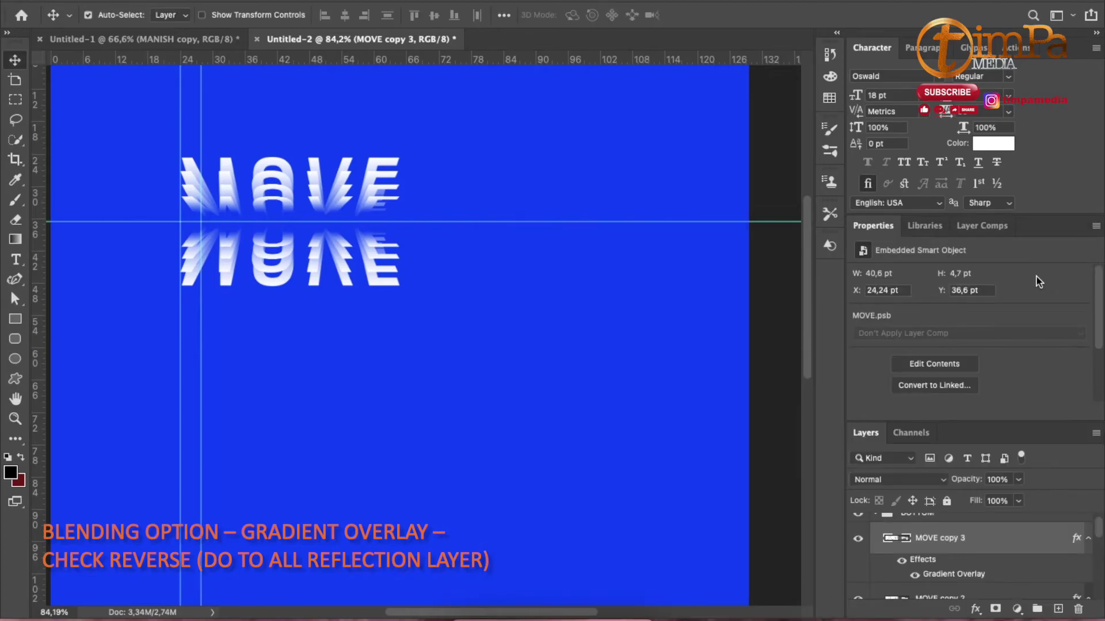
pyautogui.scroll(2, 997, 537)
pyautogui.click(897, 524)
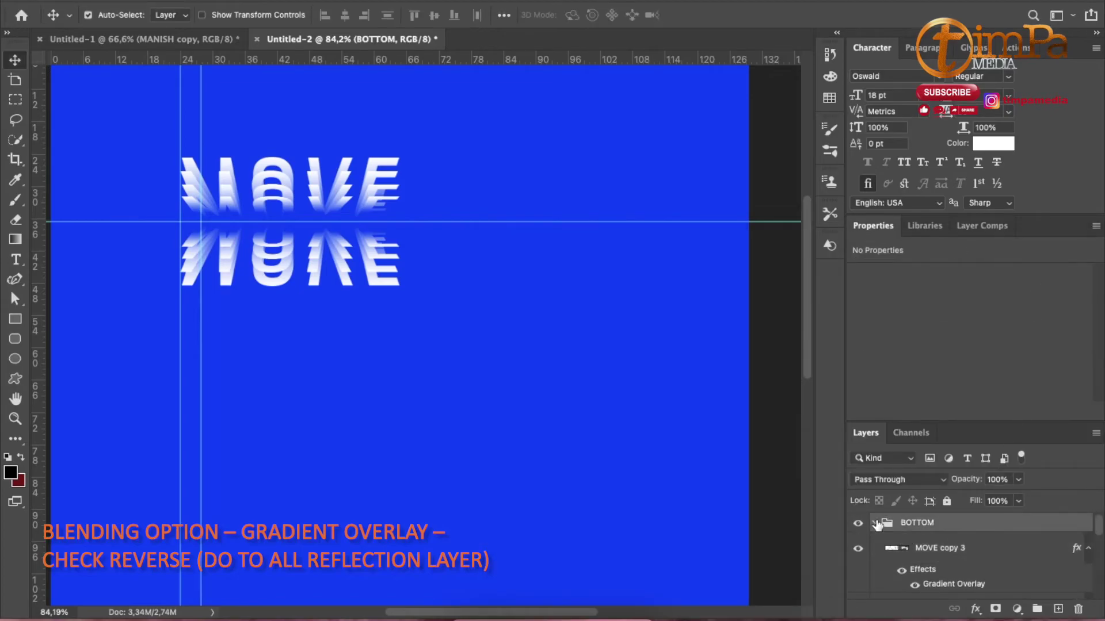
pyautogui.click(874, 523)
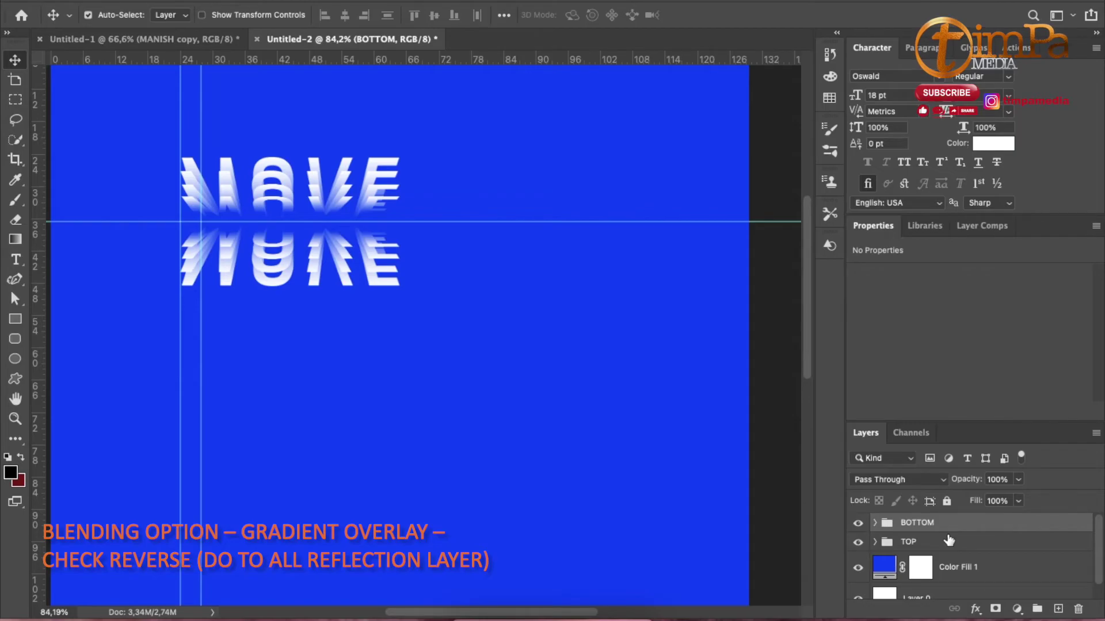
# Step: Remove the two vertical guides and the horizontal guide from the canvas
pyautogui.moveTo(37, 144)
pyautogui.mouseDown()
pyautogui.moveTo(51, 143)
pyautogui.moveTo(34, 142)
pyautogui.mouseUp()
pyautogui.moveTo(153, 157); pyautogui.dragTo(23, 158)
pyautogui.moveTo(641, 185); pyautogui.dragTo(633, 58)
pyautogui.scroll(-2, 656, 299)
pyautogui.scroll(-1, 656, 300)
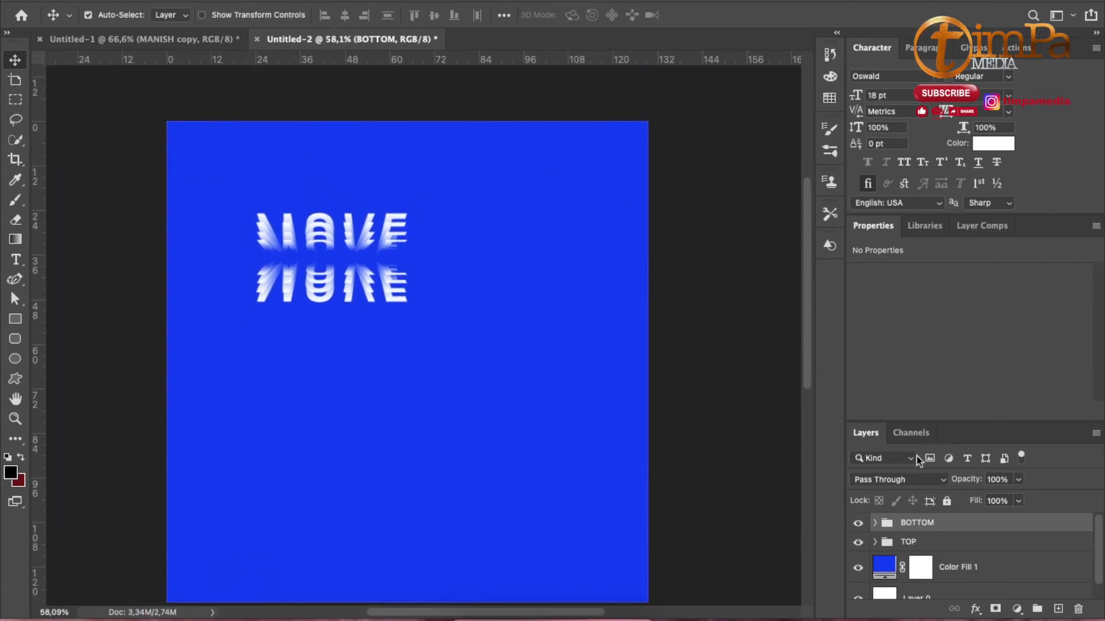
# Step: Scale the BOTTOM and TOP groups together to about 297% so the text nearly spans the canvas width
pyautogui.keyDown('shift'); pyautogui.click(978, 542); pyautogui.keyUp('shift')
pyautogui.hotkey('ctrl', 't')
pyautogui.moveTo(408, 303); pyautogui.dragTo(525, 416)
pyautogui.scroll(-1, 501, 409)
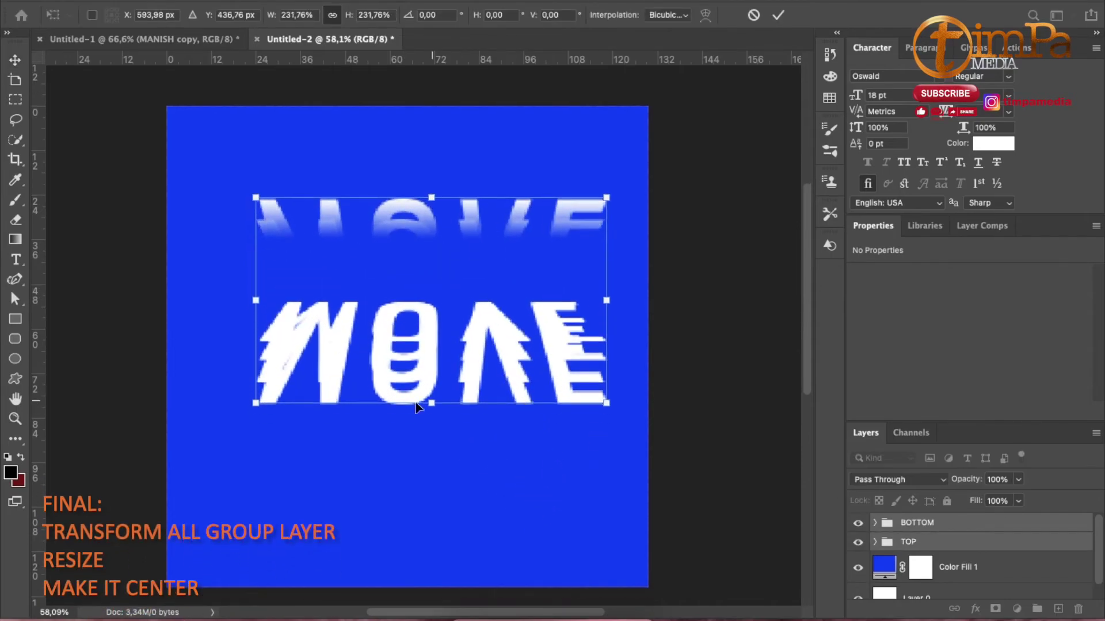
pyautogui.moveTo(256, 404); pyautogui.dragTo(178, 448)
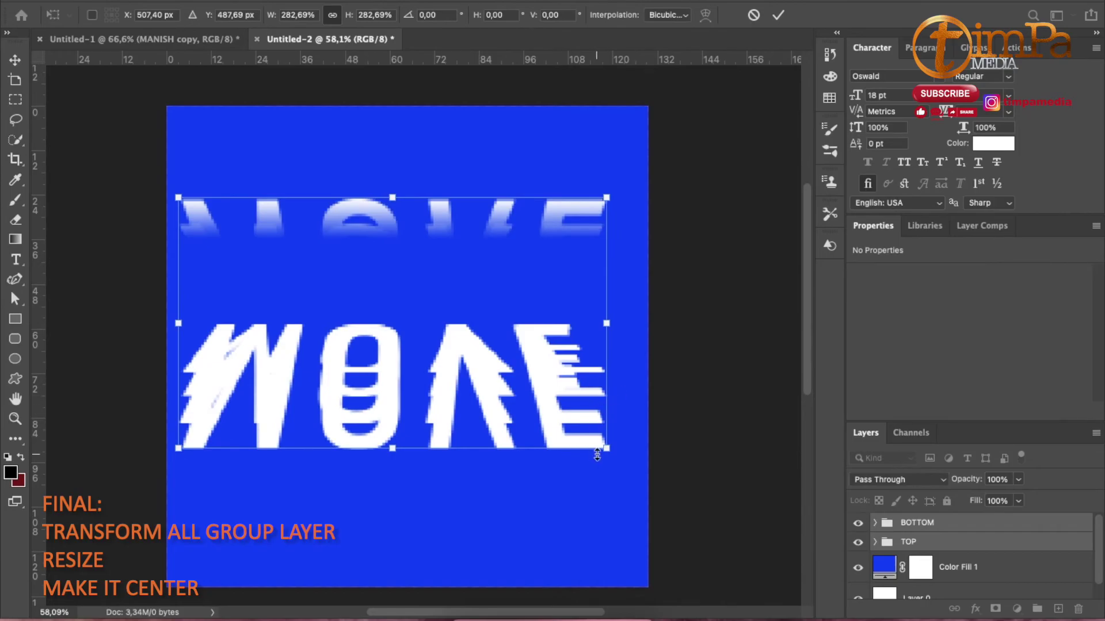
pyautogui.moveTo(562, 387); pyautogui.dragTo(569, 387)
pyautogui.moveTo(612, 451); pyautogui.dragTo(627, 474)
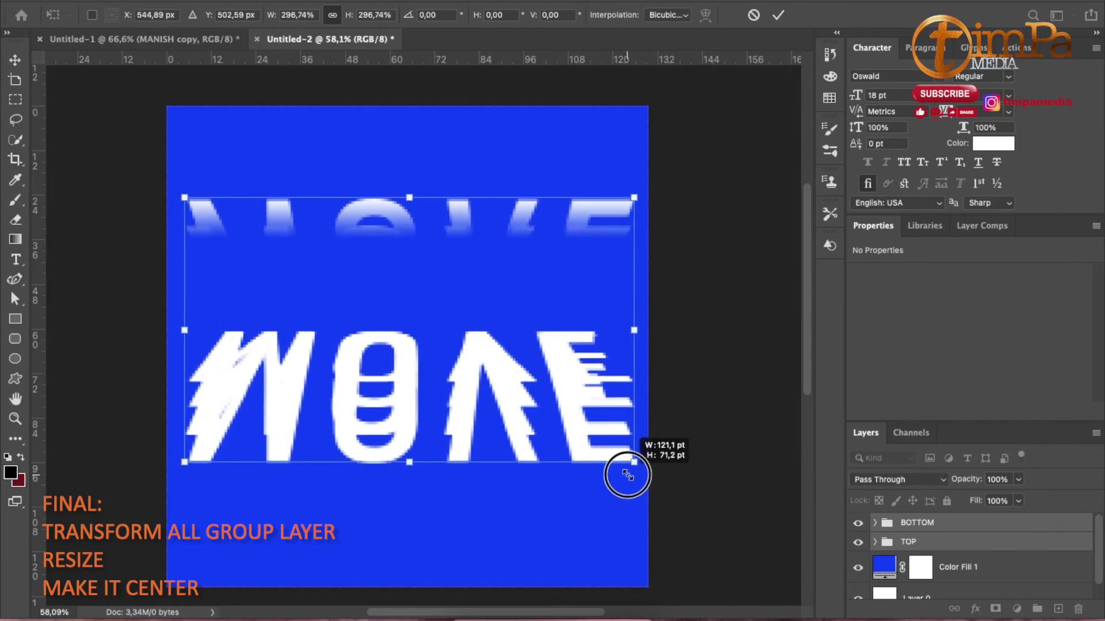
pyautogui.click(777, 15)
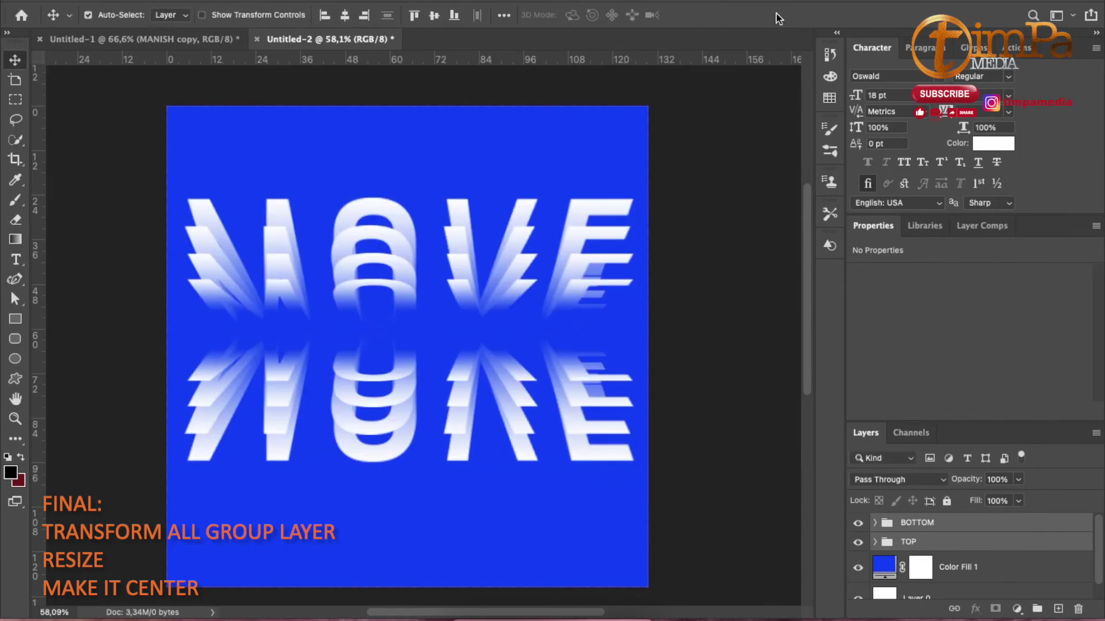
# Step: Move the BOTTOM and TOP groups together to the canvas center at X 540 px, Y 540 px
pyautogui.hotkey('ctrl', '0')
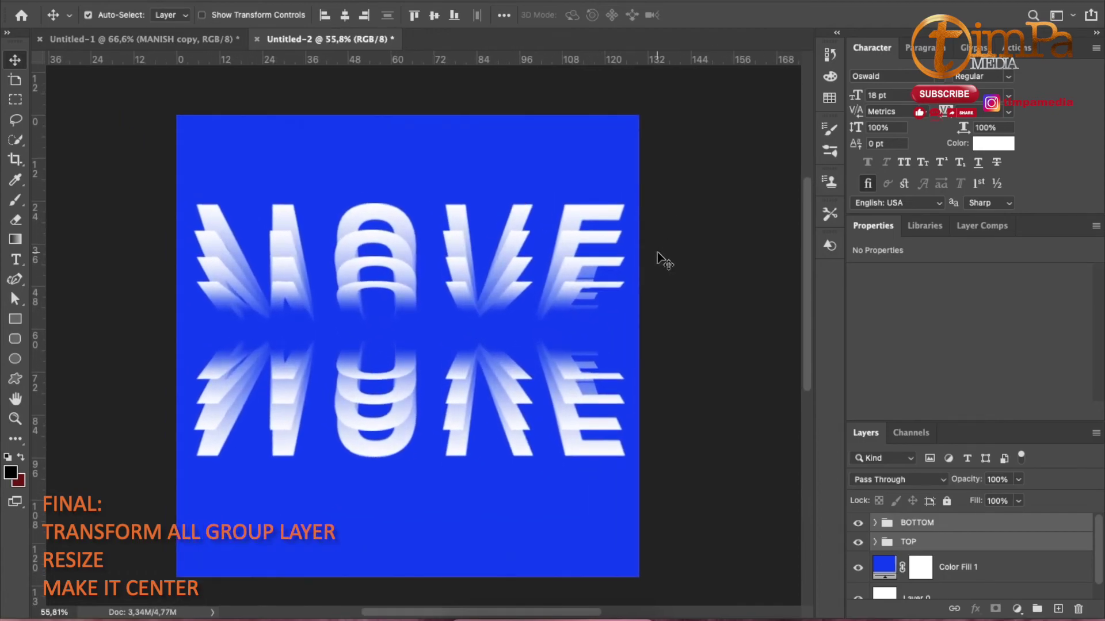
pyautogui.scroll(-2, 764, 390)
pyautogui.scroll(2, 764, 389)
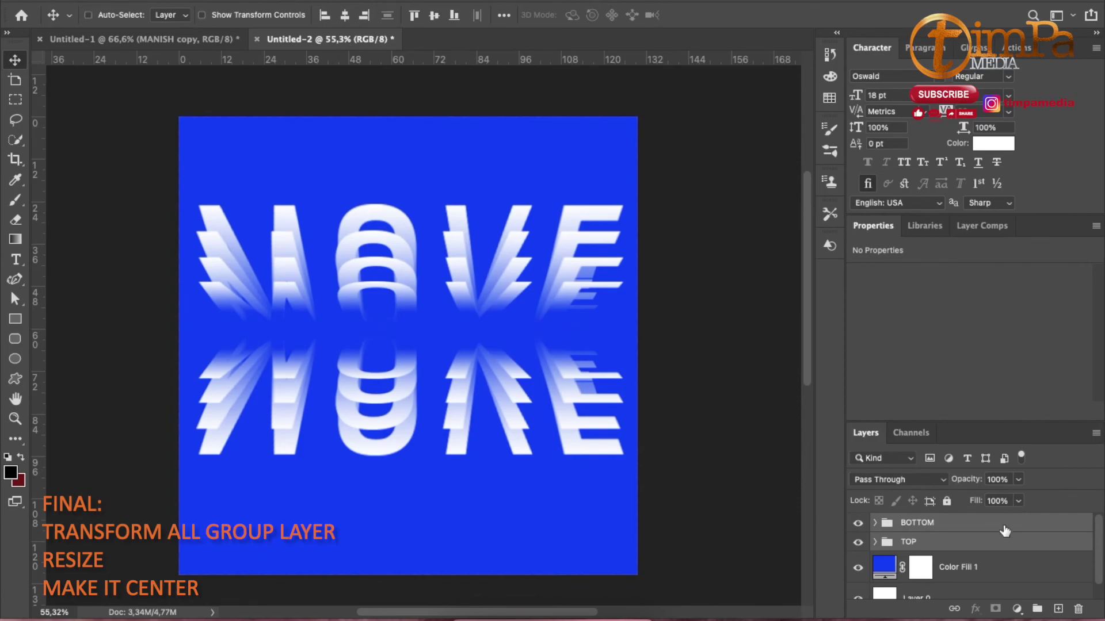
pyautogui.hotkey('ctrl', 't')
pyautogui.moveTo(466, 292); pyautogui.dragTo(464, 309)
pyautogui.scroll(1, 702, 432)
pyautogui.scroll(-2, 703, 429)
pyautogui.scroll(1, 703, 429)
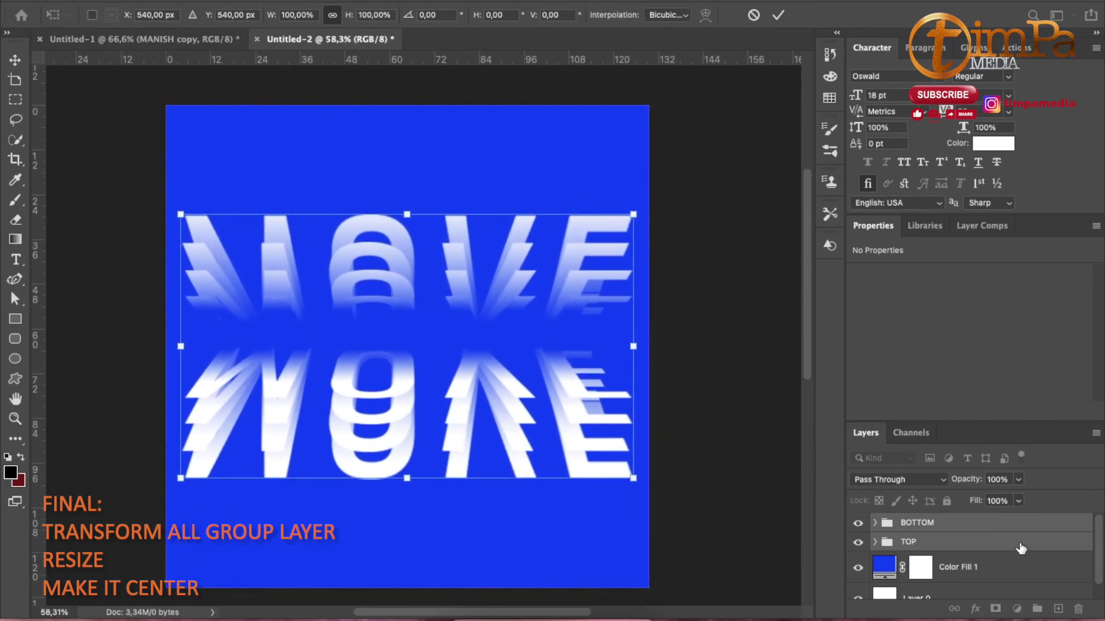
pyautogui.click(1006, 523)
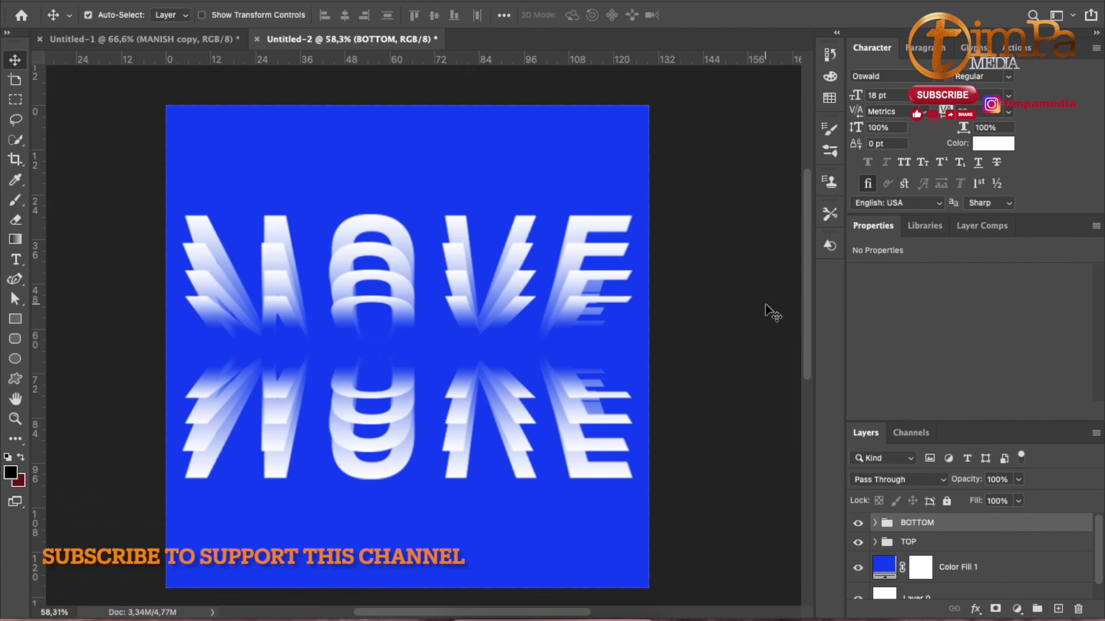
pyautogui.scroll(-1, 765, 304)
pyautogui.scroll(2, 765, 303)
pyautogui.scroll(-2, 765, 303)
pyautogui.scroll(2, 765, 304)
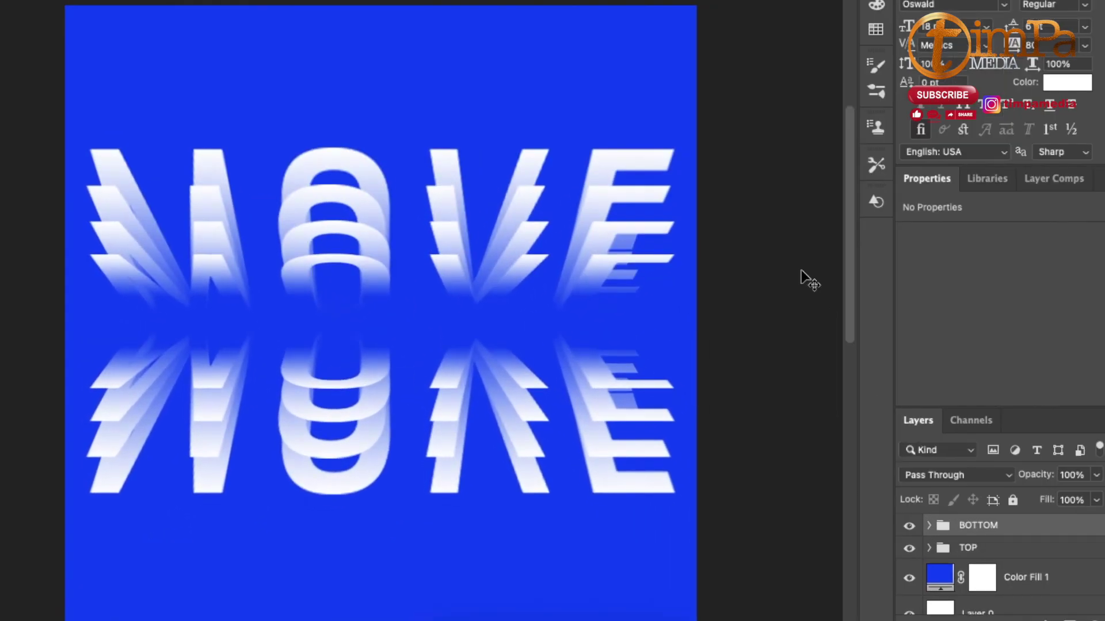
pyautogui.scroll(-2, 765, 304)
pyautogui.scroll(1, 766, 304)
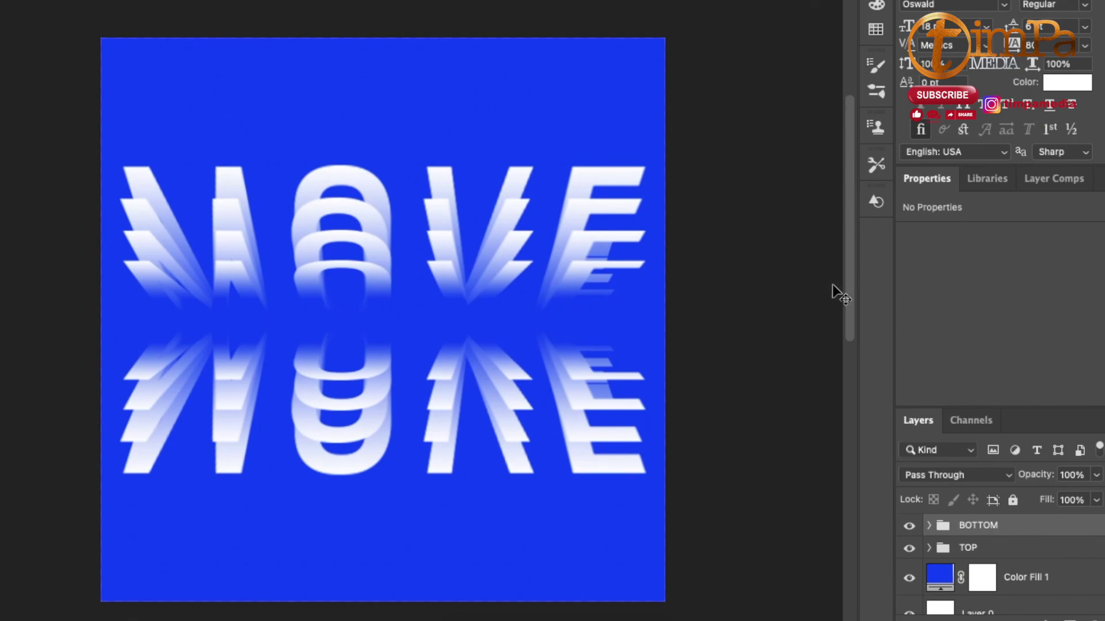